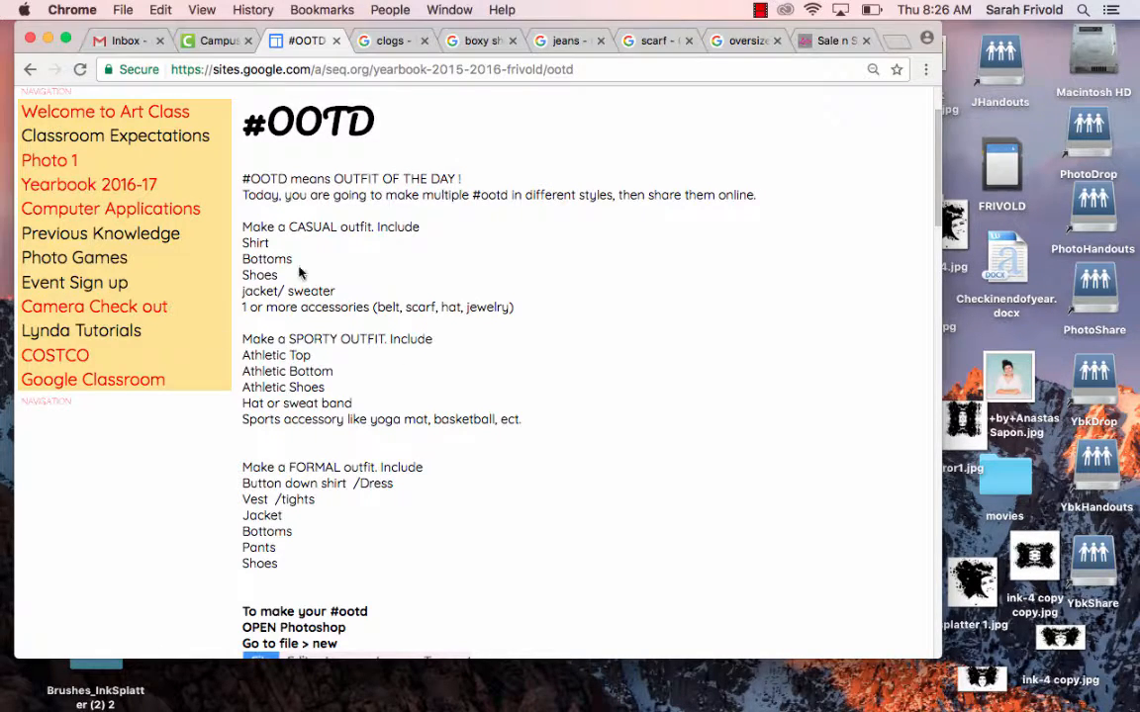
# Read the casual, sporty and formal outfit requirements on the #OOTD assignment page.
pyautogui.moveTo(279, 221); pyautogui.dragTo(272, 250)
pyautogui.click(271, 250)
pyautogui.scroll(-2, 393, 273)
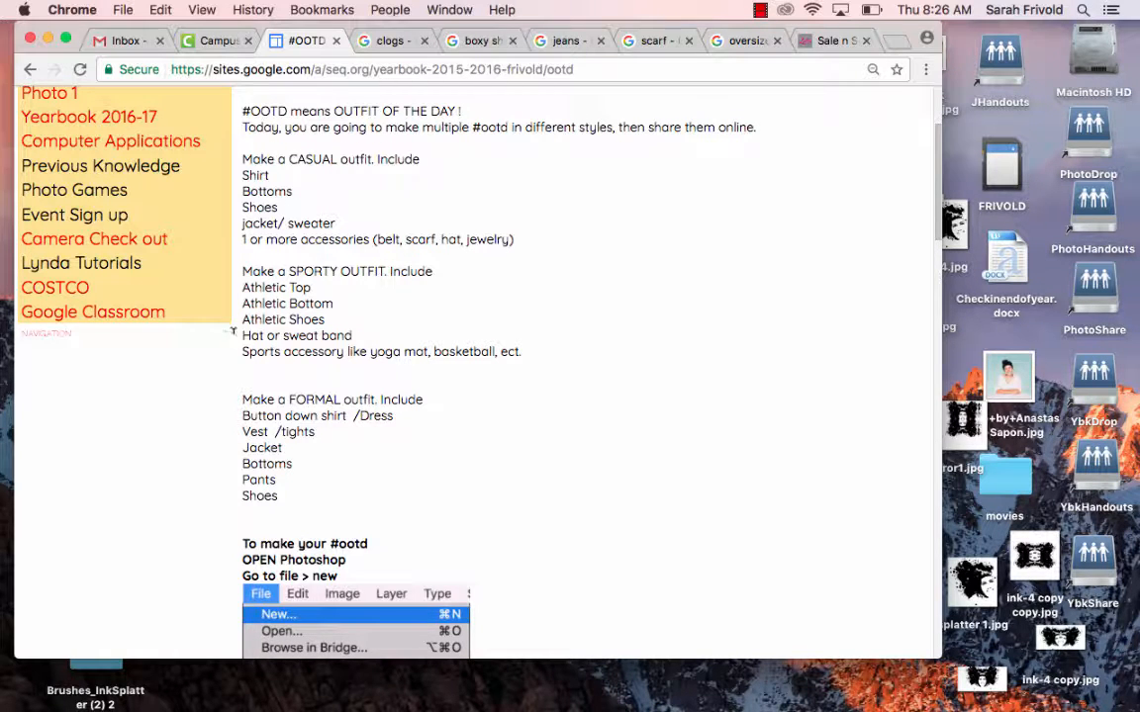
pyautogui.scroll(-2, 276, 342)
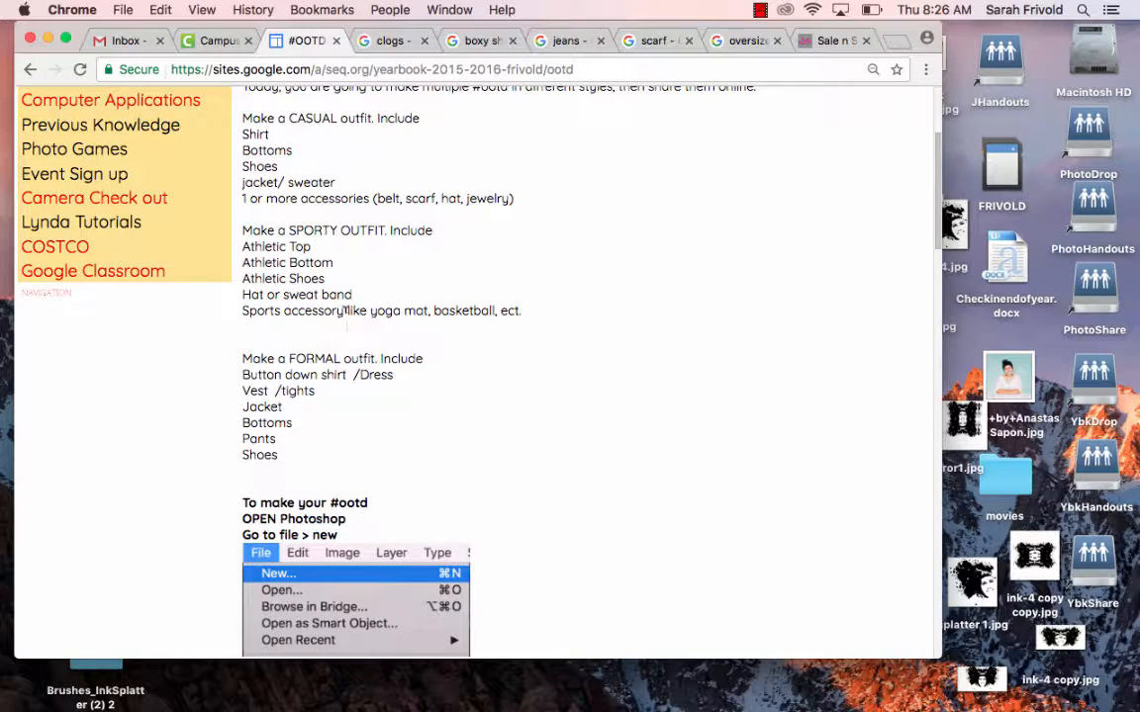
pyautogui.moveTo(344, 310); pyautogui.dragTo(245, 312)
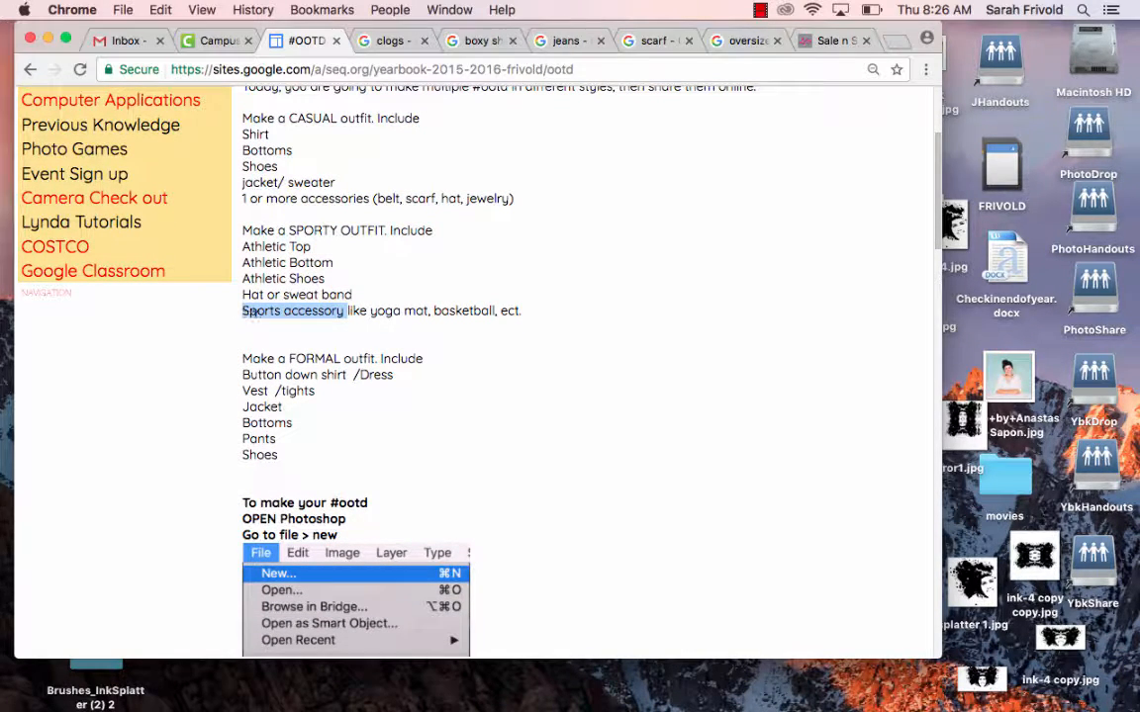
pyautogui.click(252, 312)
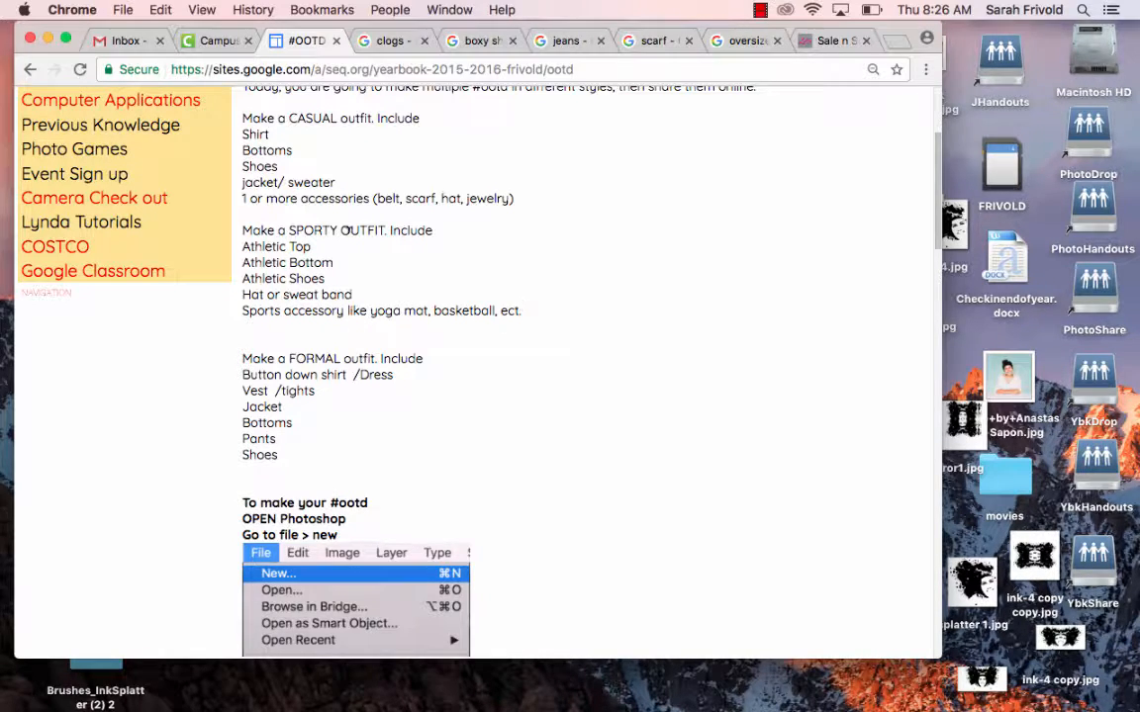
pyautogui.scroll(-2, 372, 254)
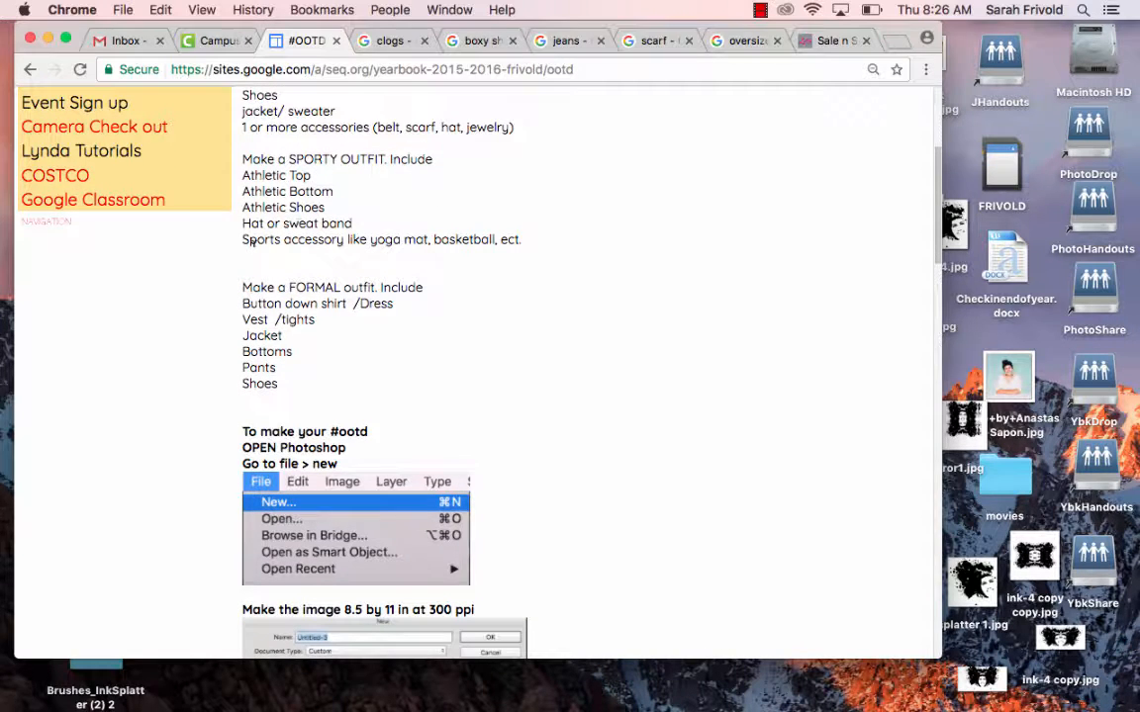
pyautogui.moveTo(238, 248); pyautogui.dragTo(529, 254)
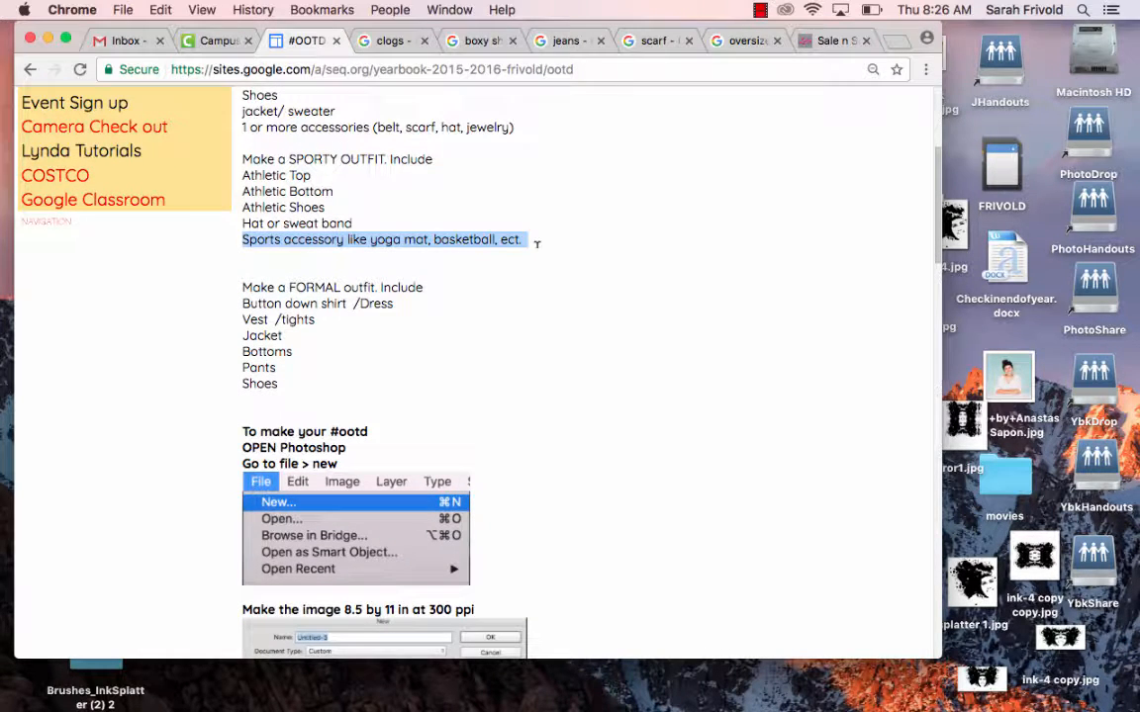
pyautogui.click(537, 244)
pyautogui.scroll(-3, 386, 205)
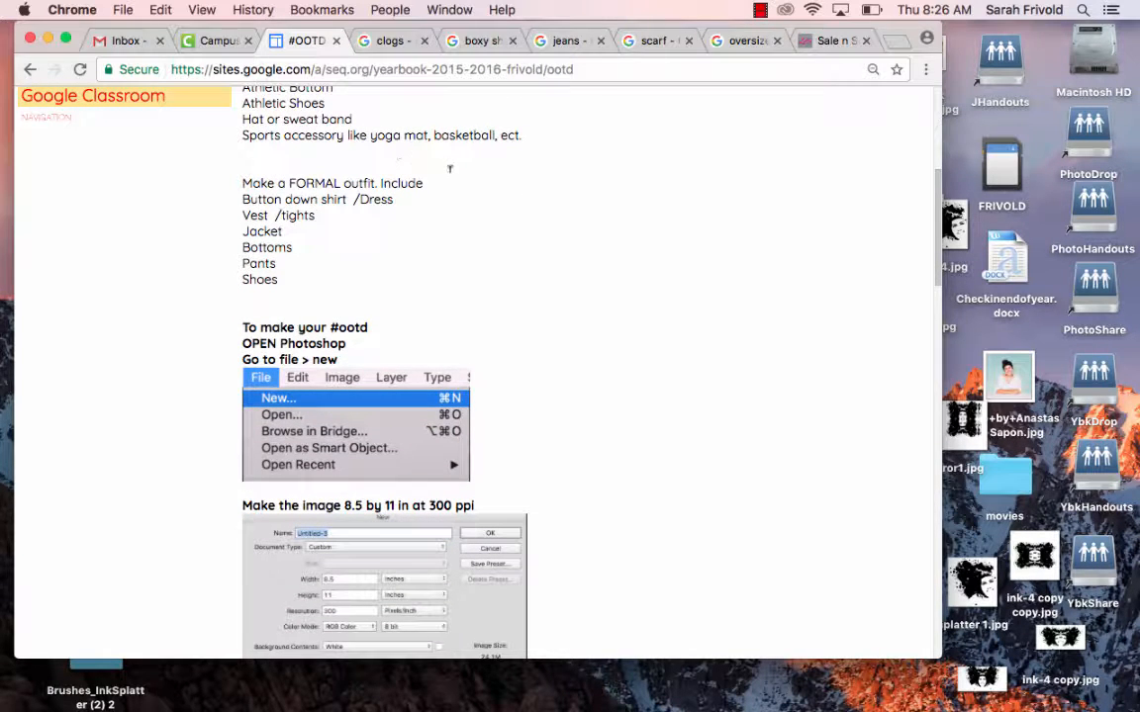
pyautogui.moveTo(449, 169); pyautogui.dragTo(437, 182)
pyautogui.click(438, 182)
pyautogui.scroll(6, 420, 350)
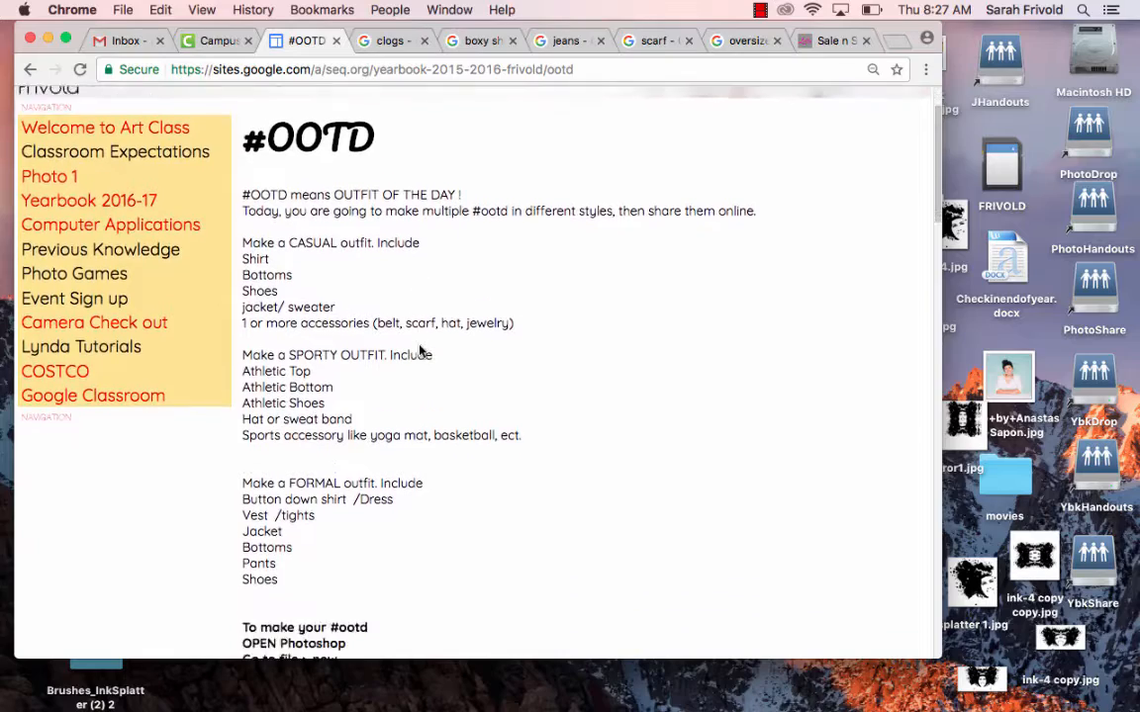
pyautogui.scroll(-1, 420, 350)
pyautogui.scroll(1, 420, 350)
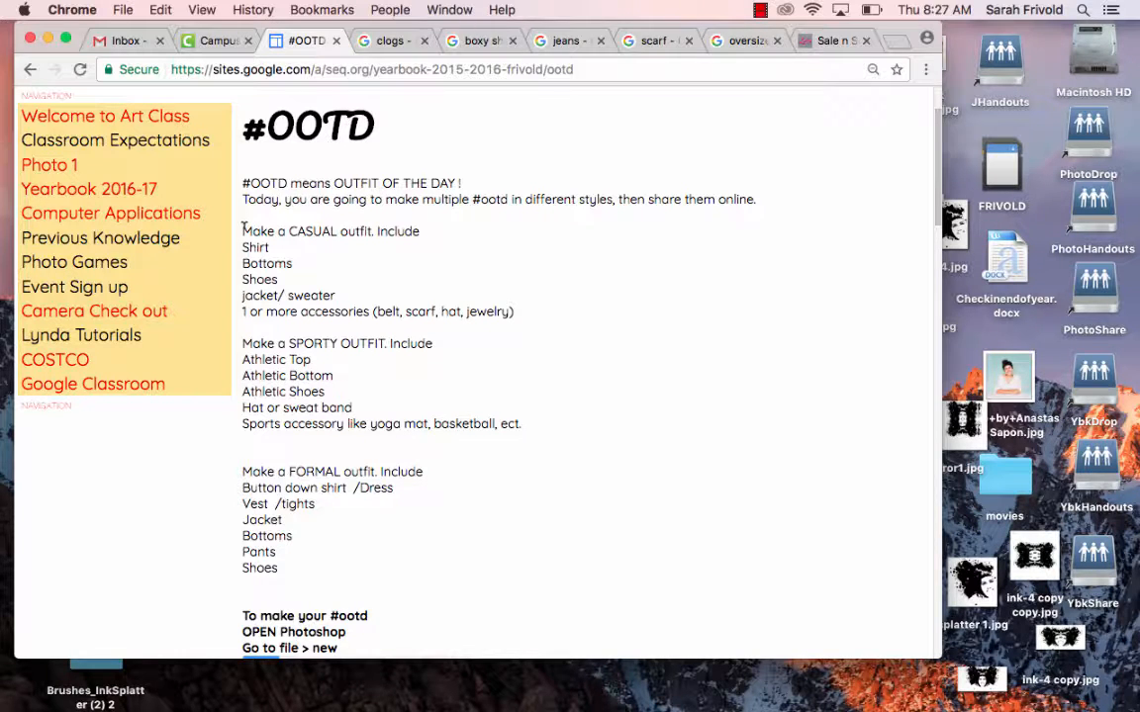
pyautogui.moveTo(242, 227); pyautogui.dragTo(431, 227)
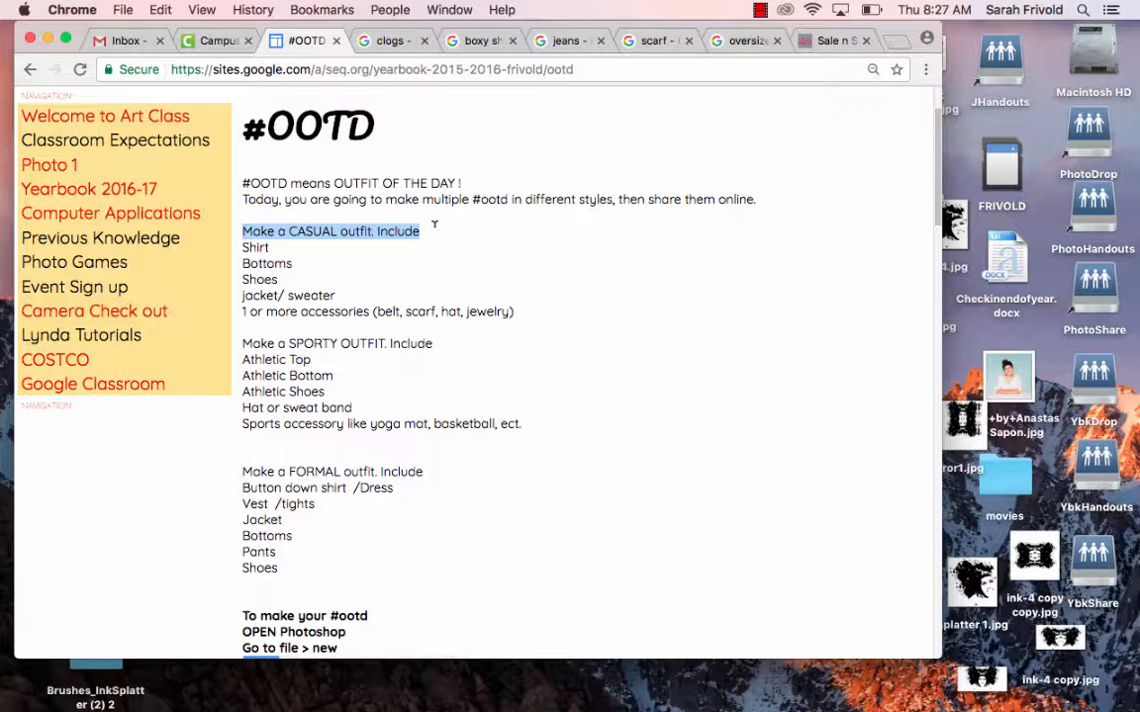
pyautogui.click(264, 230)
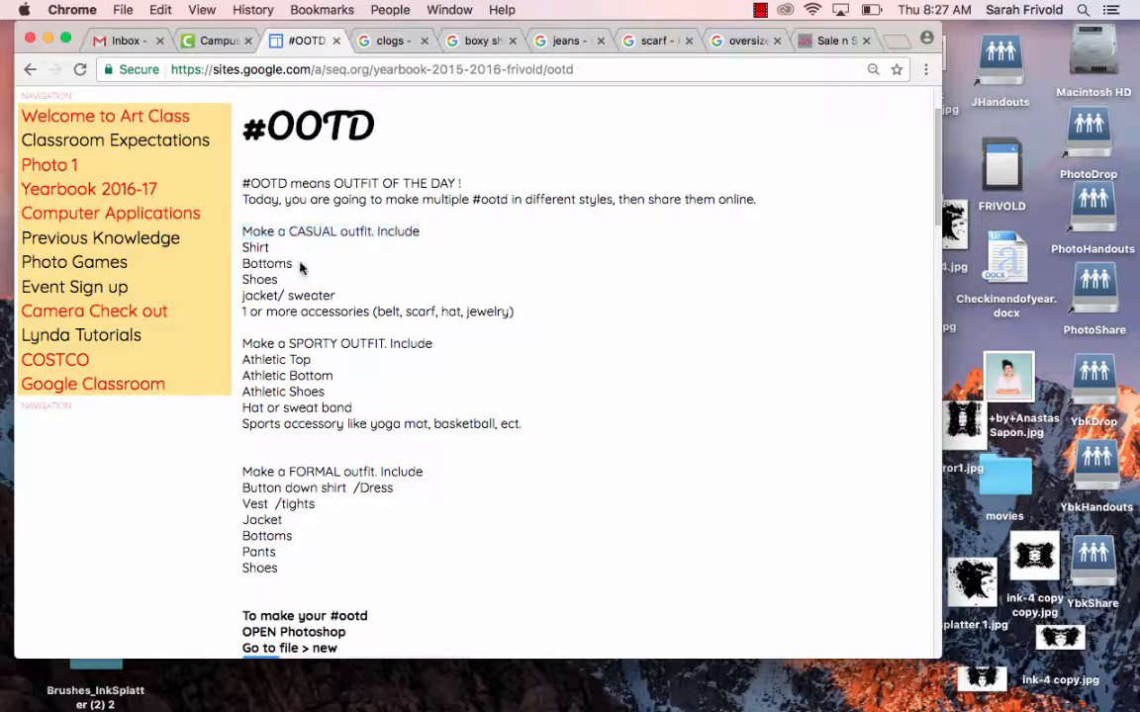
# Review the open image searches for the casual outfit: clogs, boxy shirts, jeans, scarf and oversized cardigan.
pyautogui.click(483, 42)
pyautogui.click(304, 39)
pyautogui.click(562, 40)
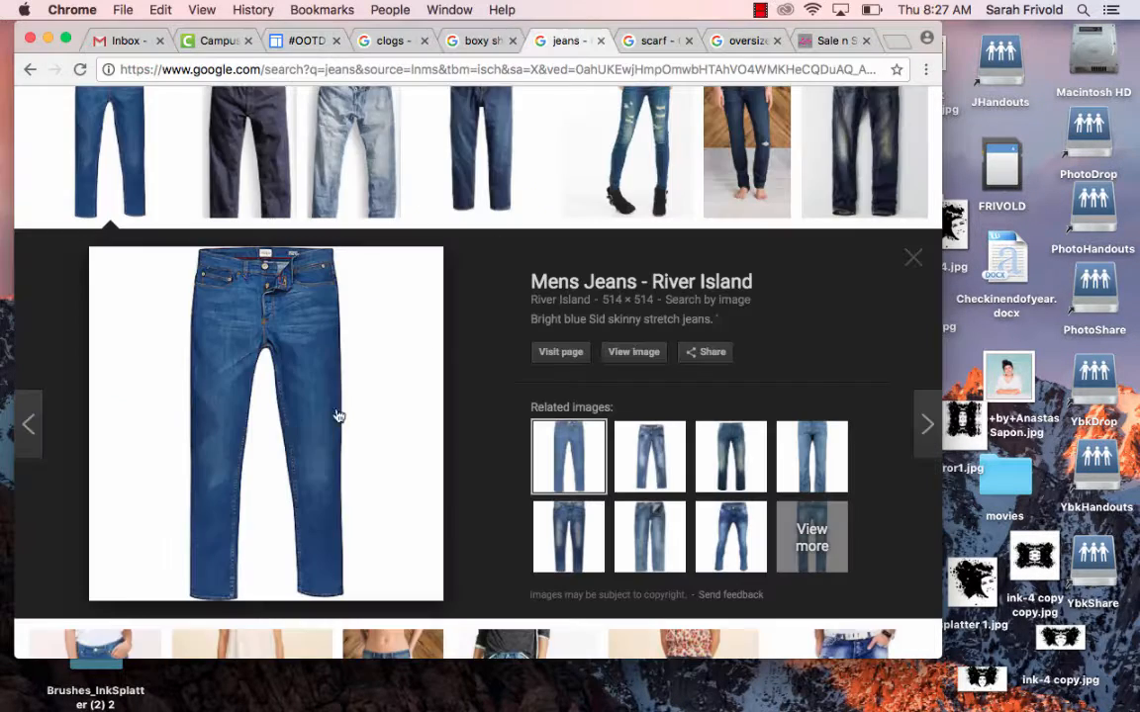
pyautogui.click(312, 40)
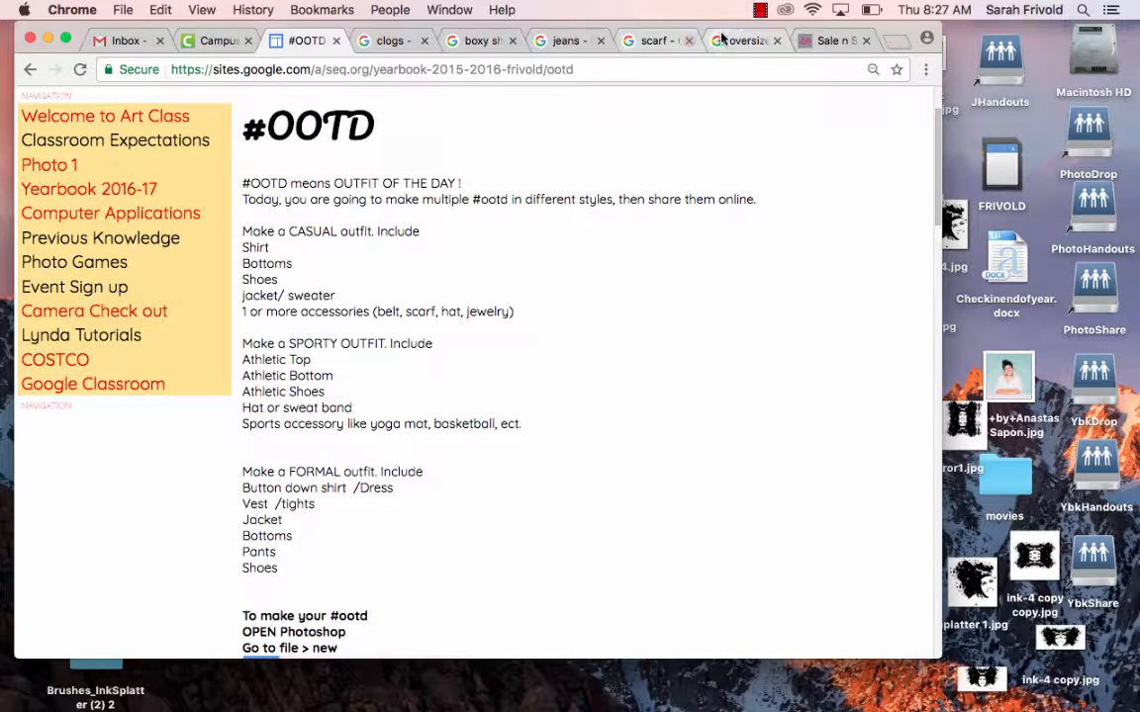
pyautogui.click(398, 45)
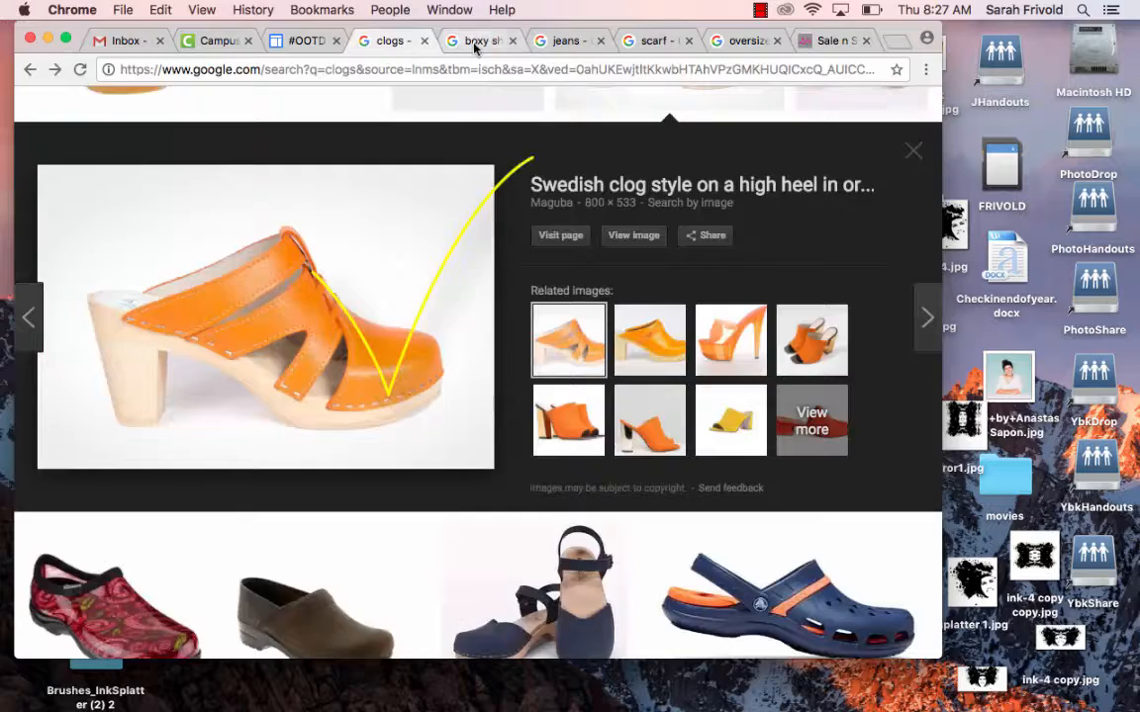
pyautogui.click(477, 42)
pyautogui.click(374, 45)
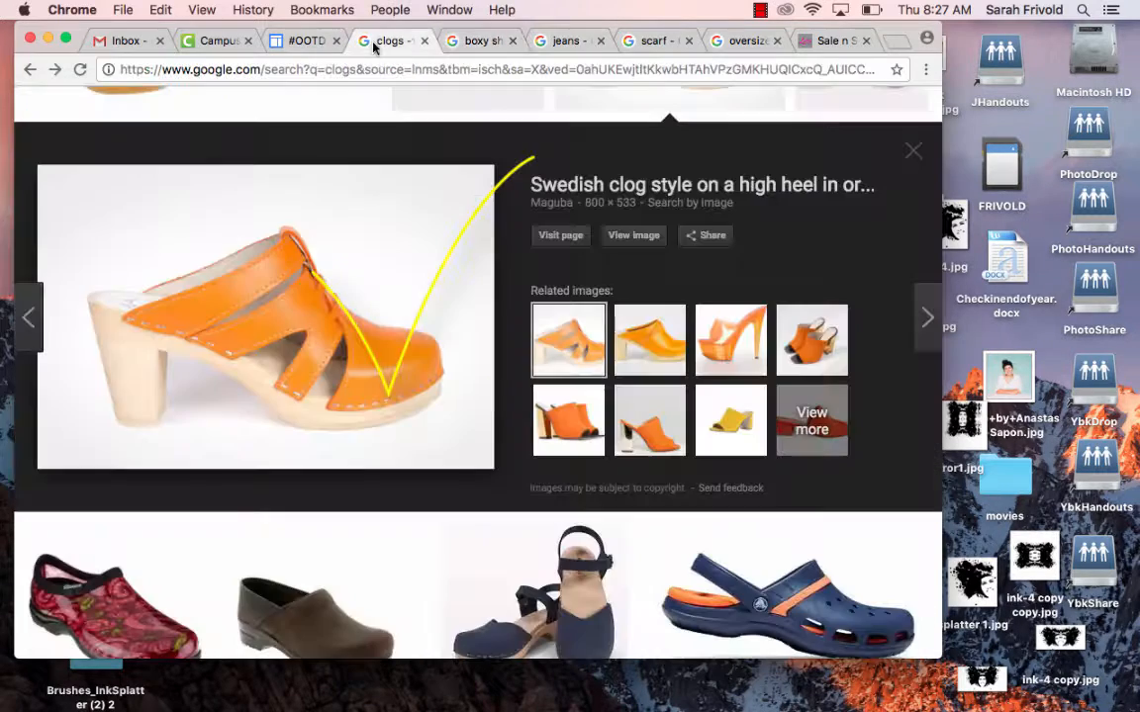
pyautogui.click(477, 42)
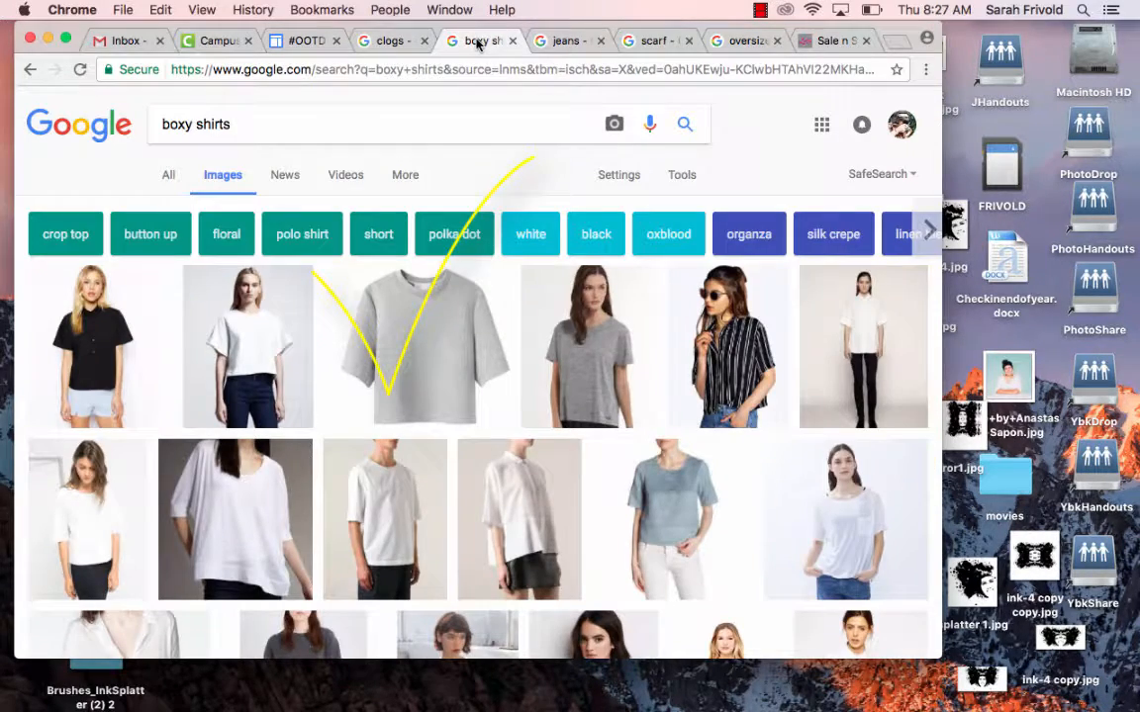
pyautogui.click(570, 41)
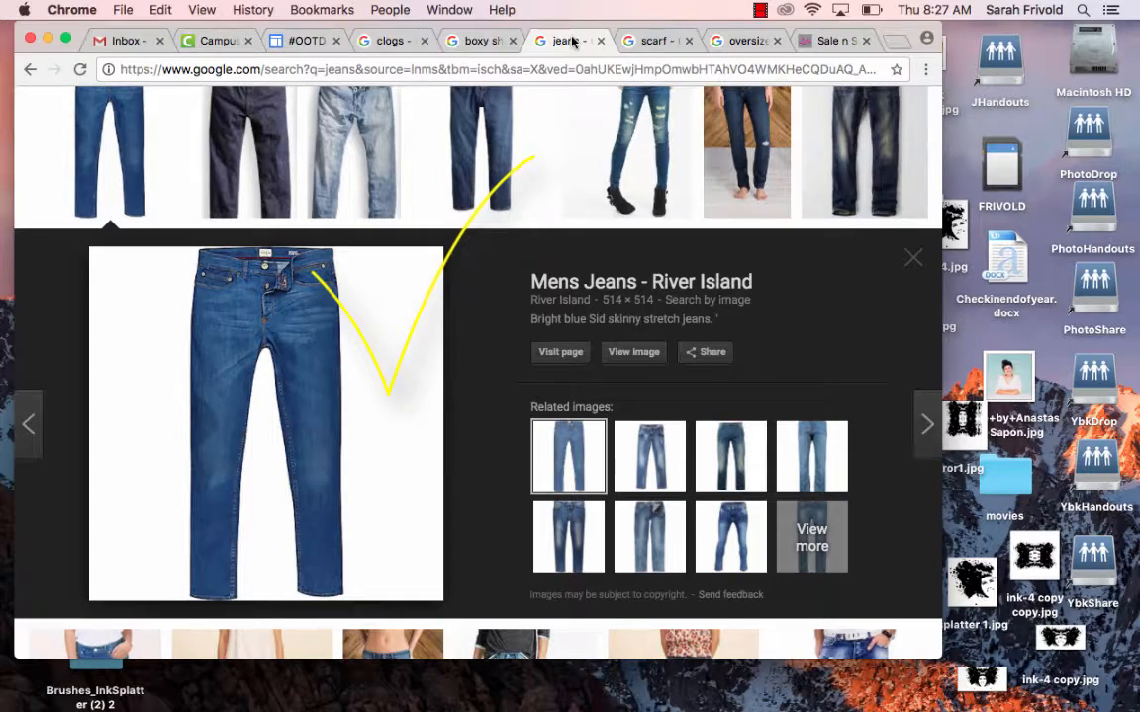
pyautogui.click(661, 42)
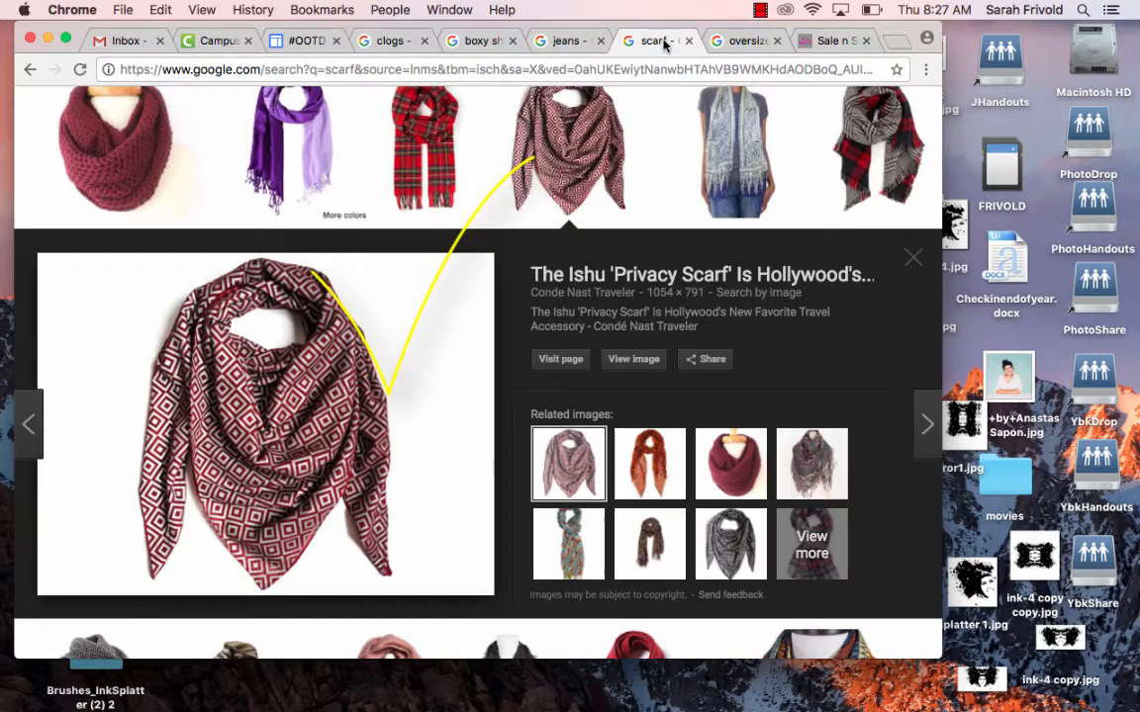
pyautogui.click(749, 43)
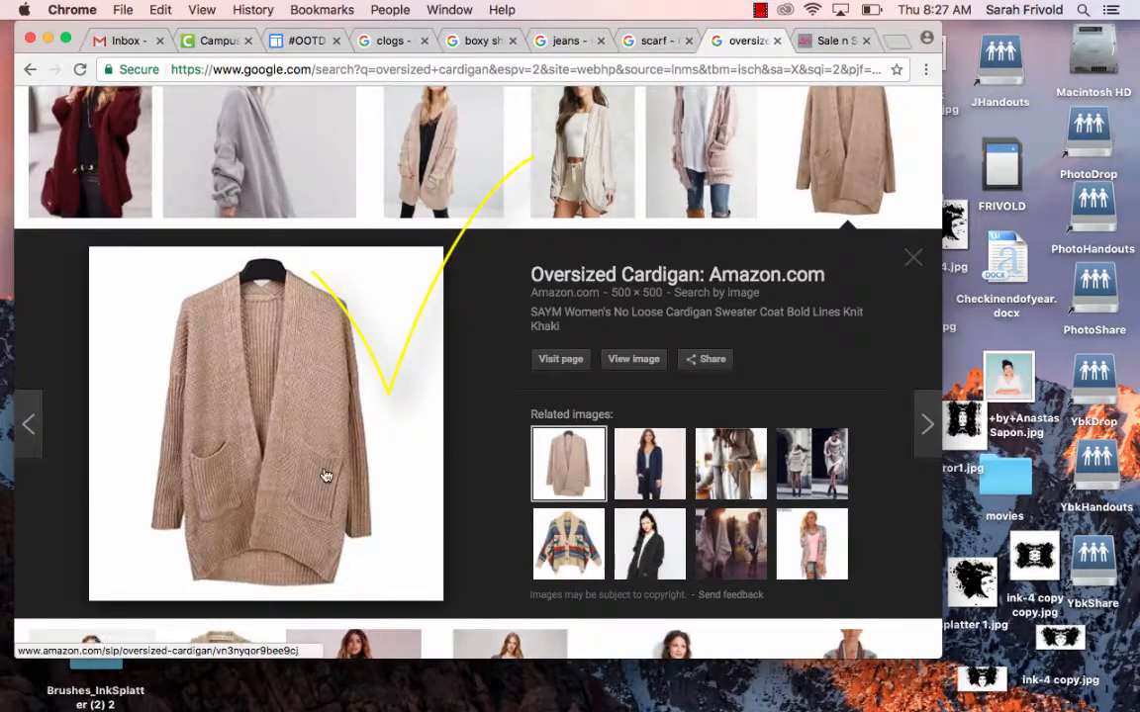
# Return to the #OOTD assignment page and read its instructions for setting up the Photoshop document.
pyautogui.click(295, 41)
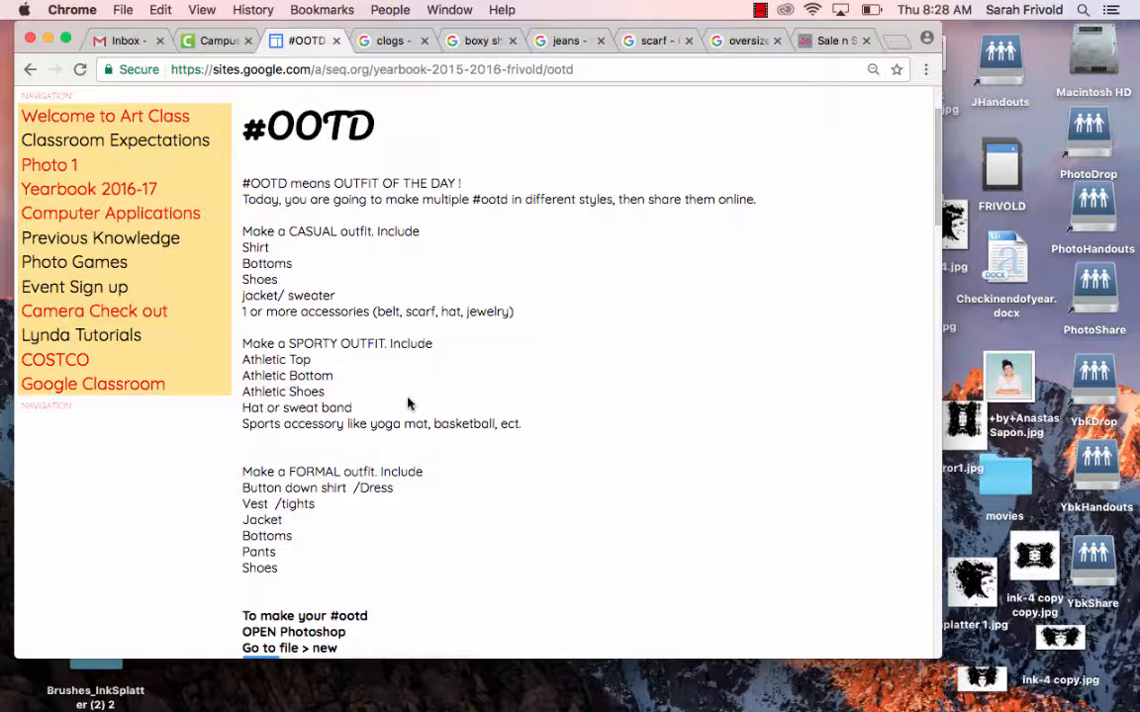
pyautogui.scroll(-10, 407, 403)
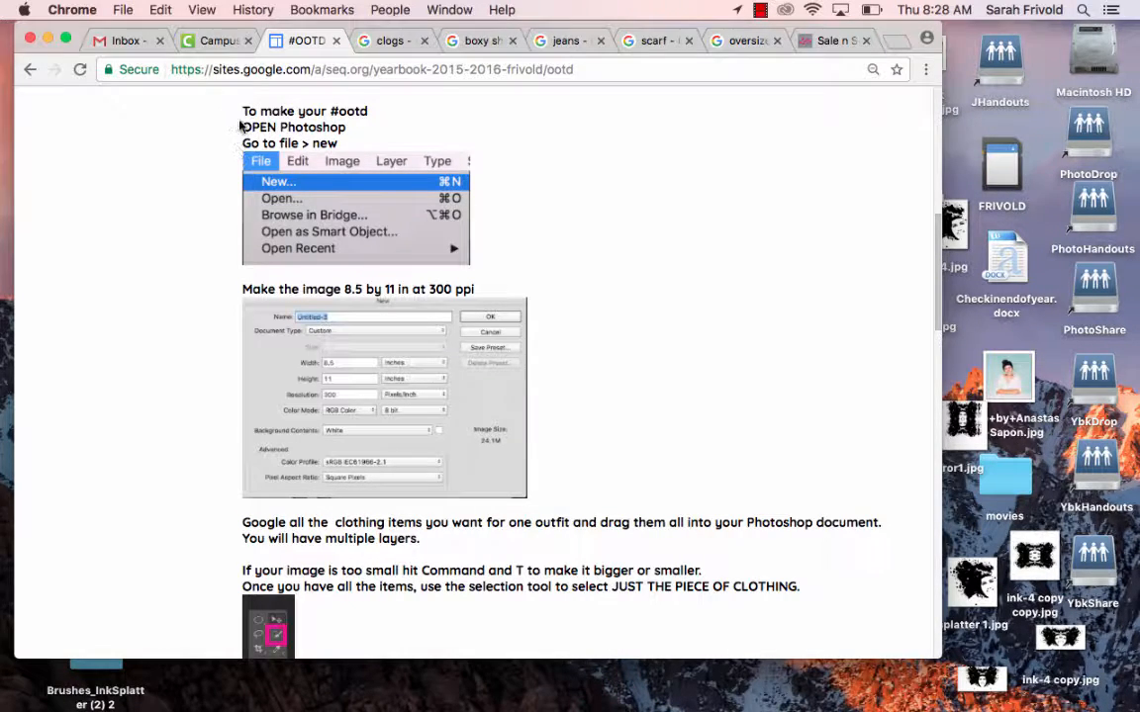
pyautogui.moveTo(314, 141); pyautogui.dragTo(347, 133)
pyautogui.click(329, 247)
pyautogui.scroll(-3, 332, 248)
pyautogui.moveTo(341, 222); pyautogui.dragTo(476, 217)
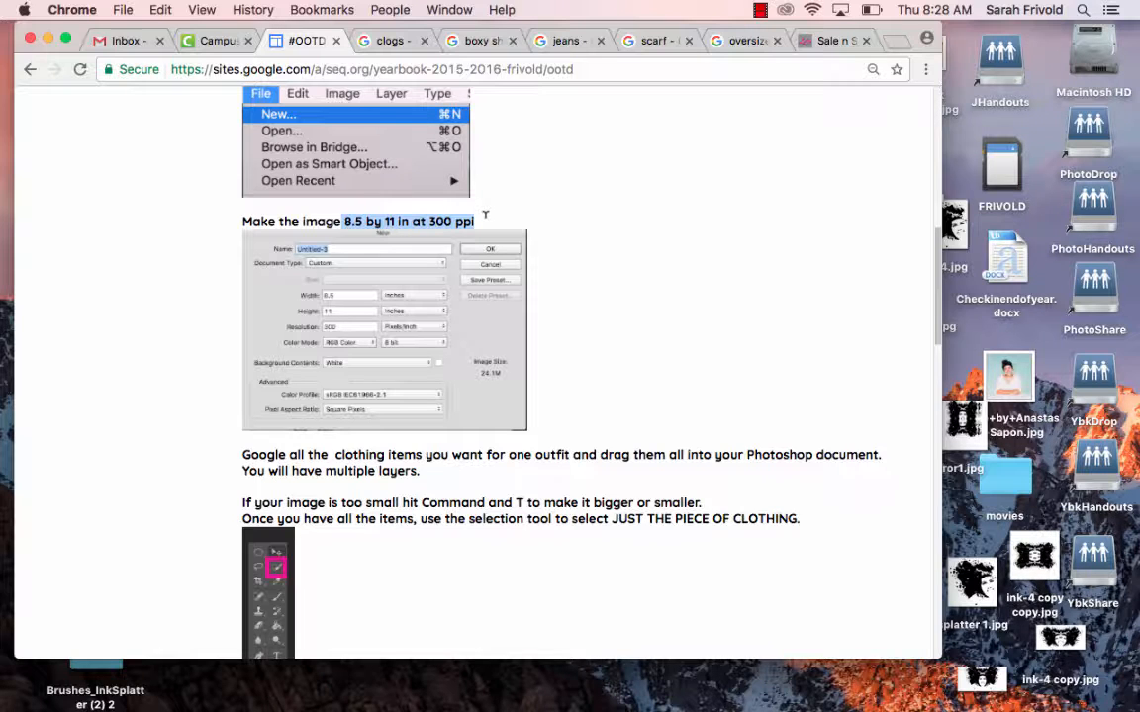
pyautogui.click(485, 214)
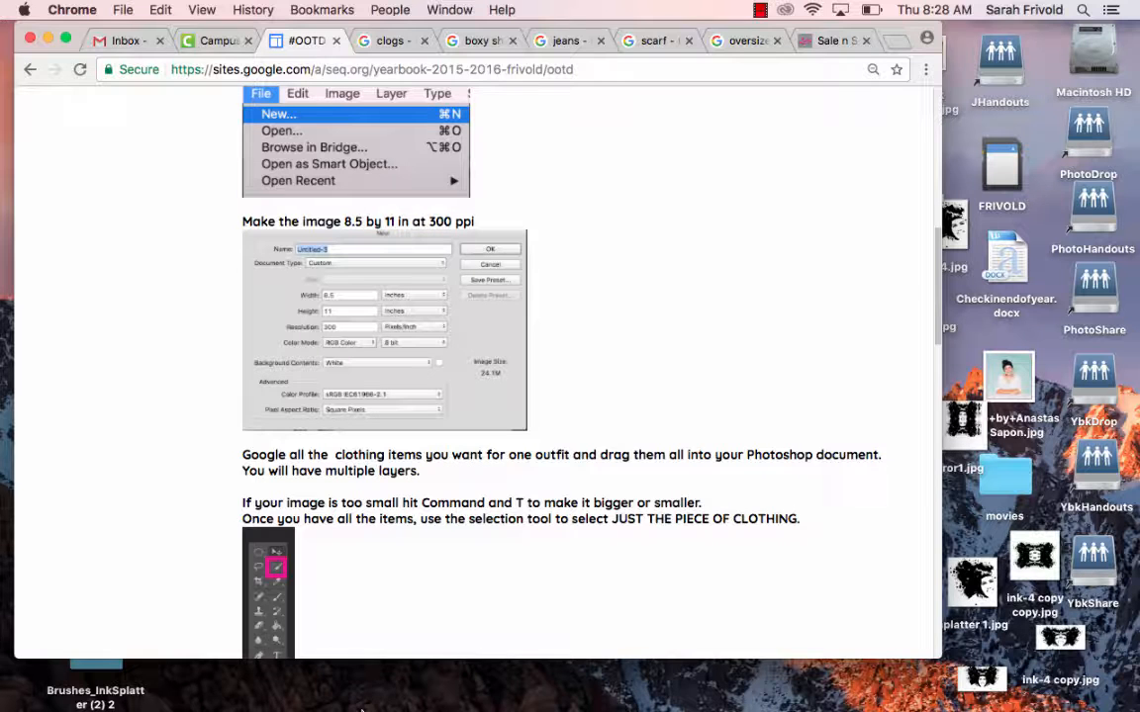
# Switch to Photoshop and create a new white document 8.5 inches wide and 11 inches high at 300 pixels/inch.
pyautogui.moveTo(334, 683)
pyautogui.click(284, 681)
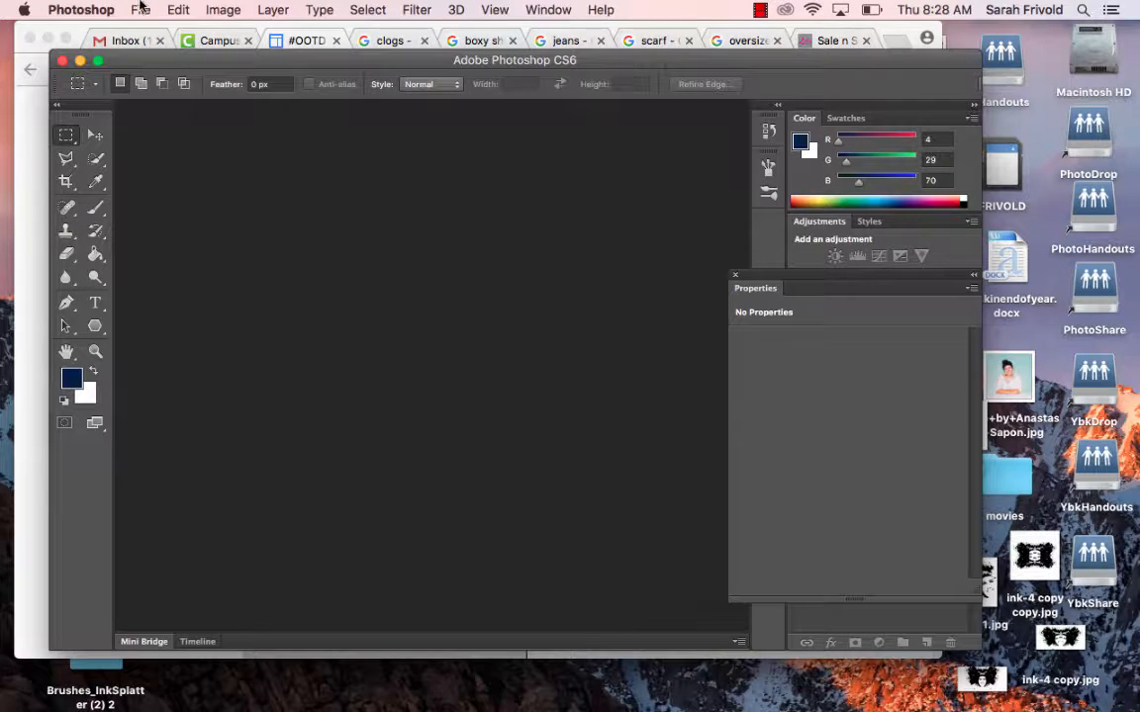
pyautogui.click(140, 8)
pyautogui.click(144, 30)
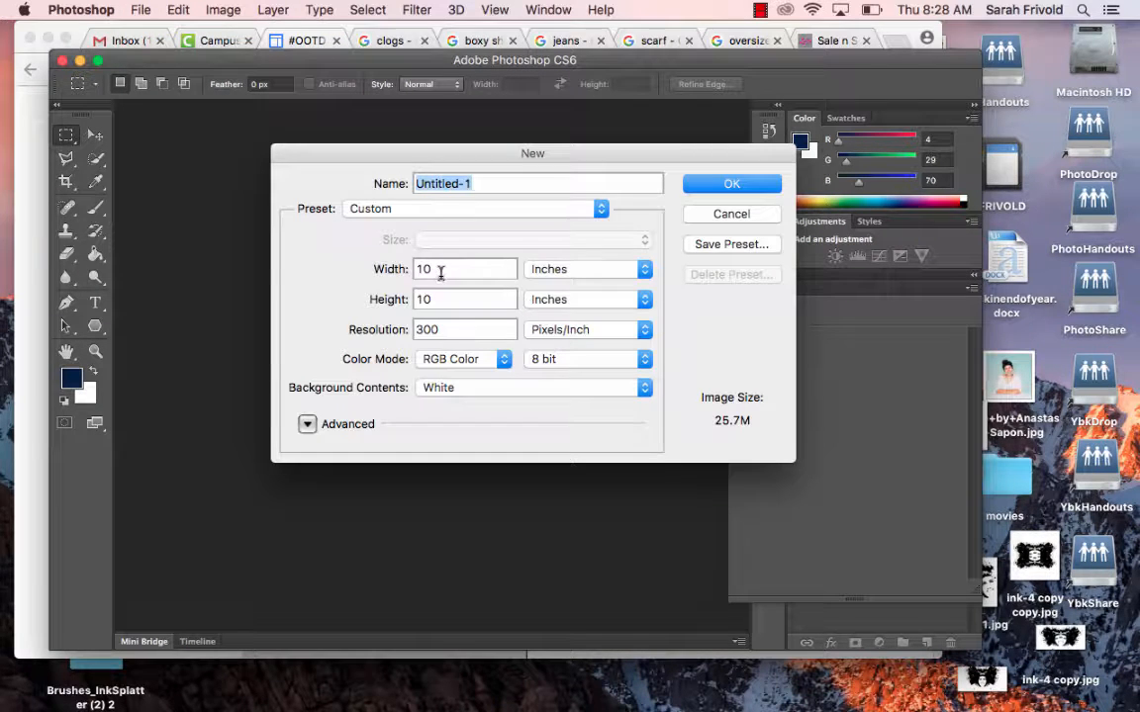
pyautogui.press('Tab')
pyautogui.write('8.5')
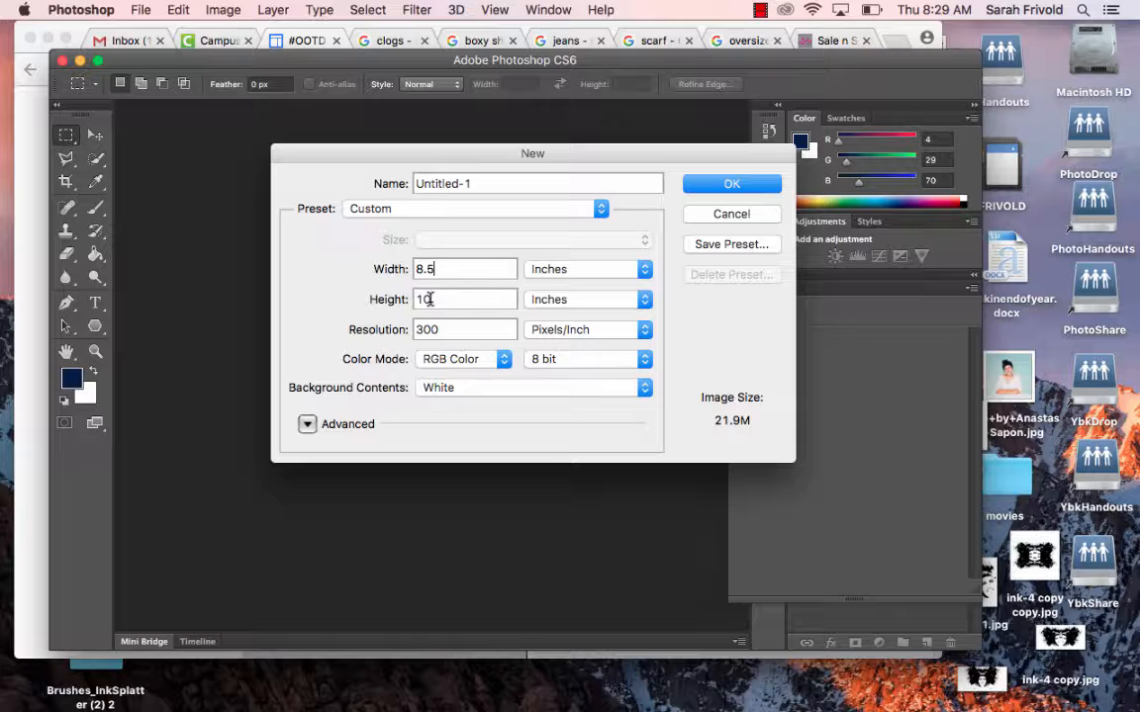
pyautogui.press('Tab')
pyautogui.write('11')
pyautogui.click(730, 182)
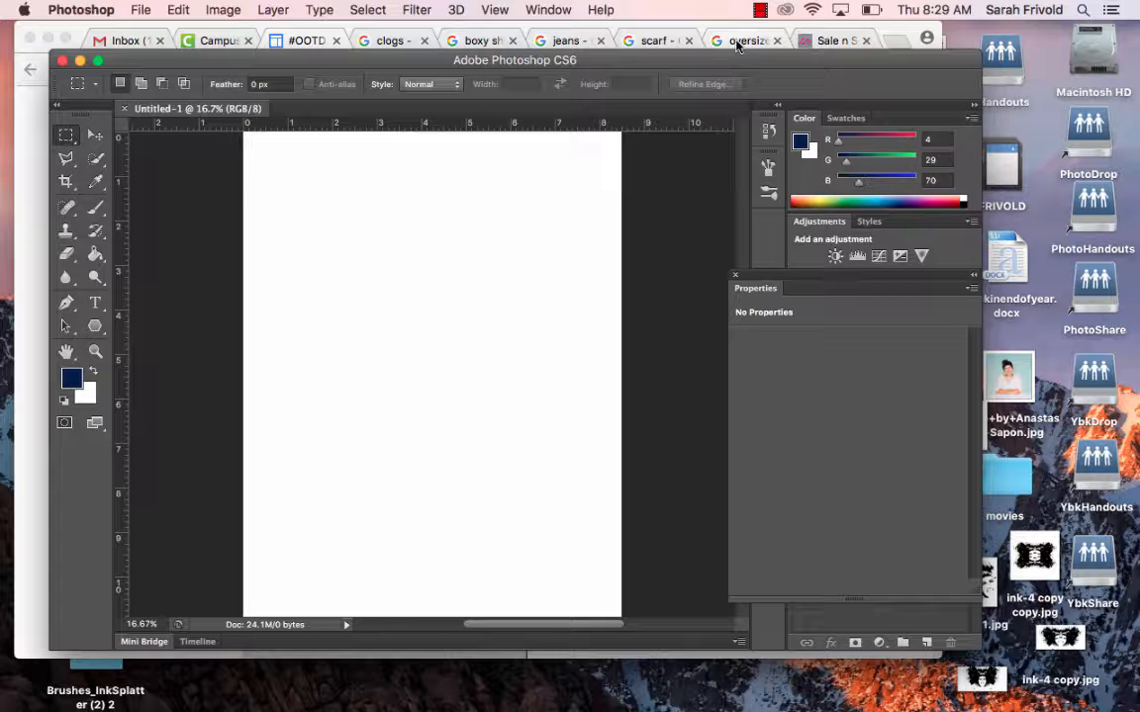
# Arrange the Photoshop and Chrome windows side by side, place the orange clog image in the new document, and close the Properties panel.
pyautogui.press('super+minus')
pyautogui.press('super+minus')
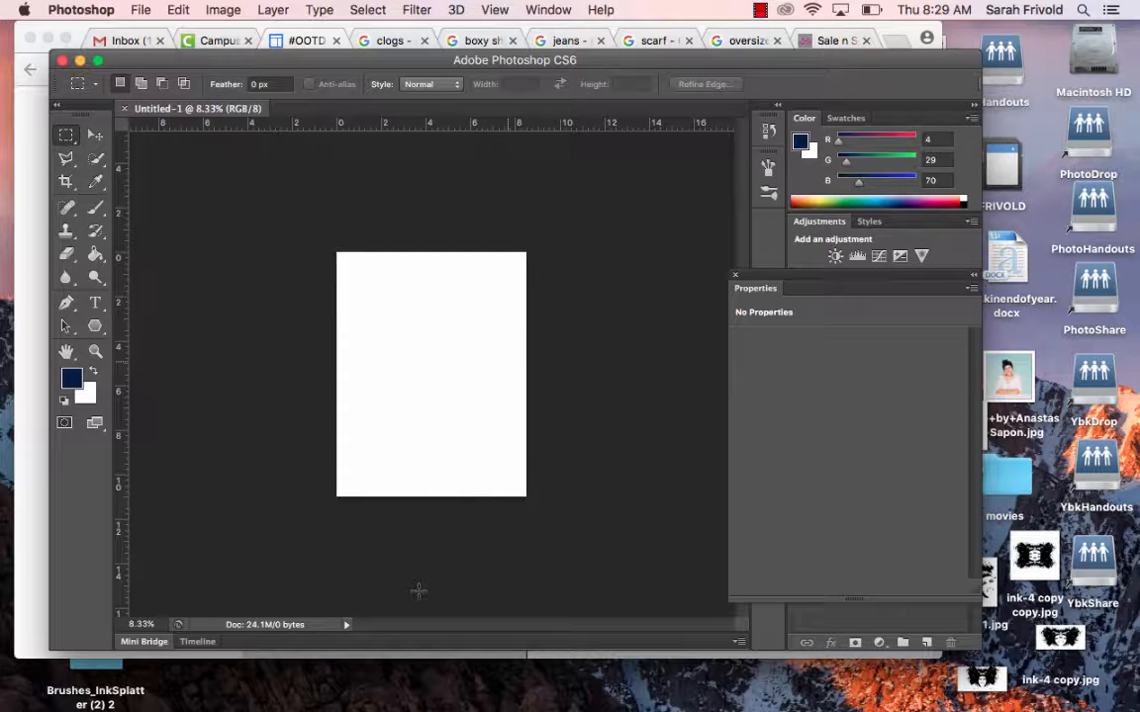
pyautogui.press('super+equal')
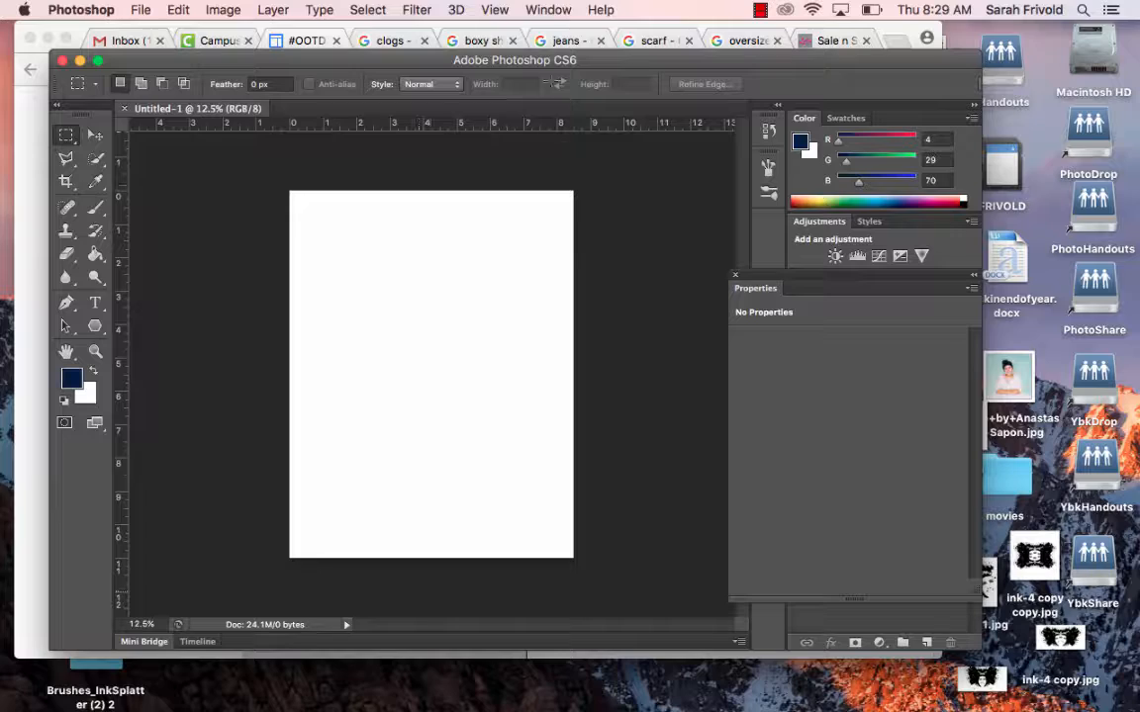
pyautogui.moveTo(465, 56); pyautogui.dragTo(651, 100)
pyautogui.click(391, 44)
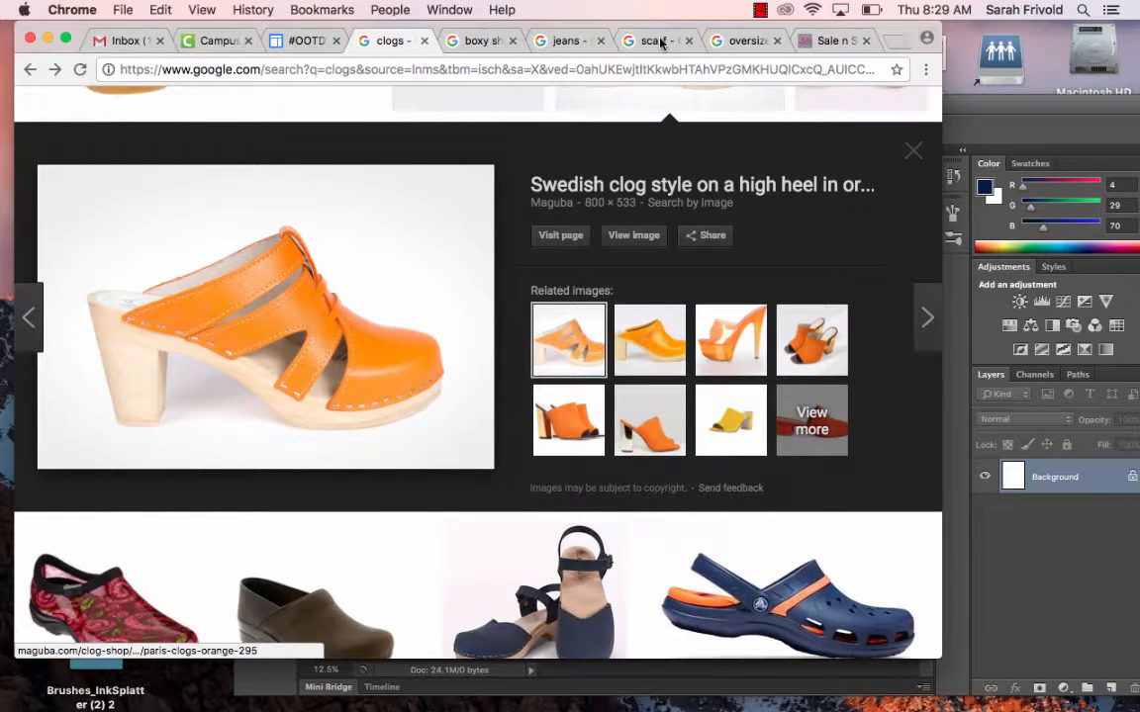
pyautogui.moveTo(597, 41); pyautogui.dragTo(346, 52)
pyautogui.moveTo(103, 324); pyautogui.dragTo(720, 348)
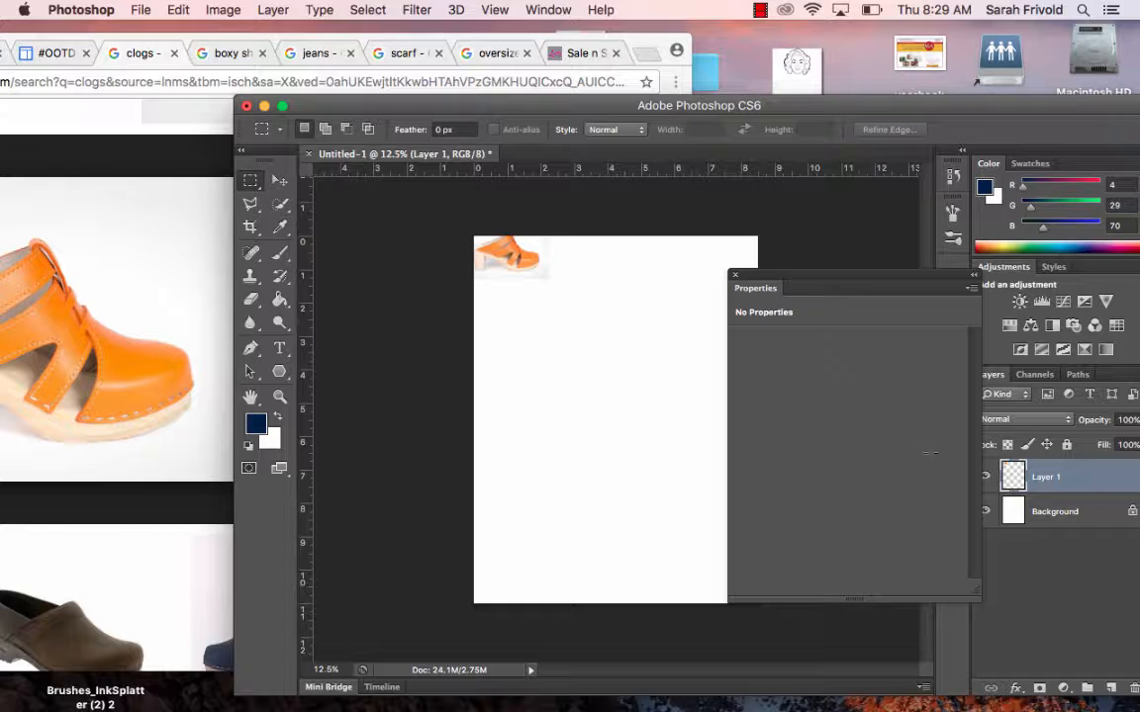
pyautogui.click(737, 278)
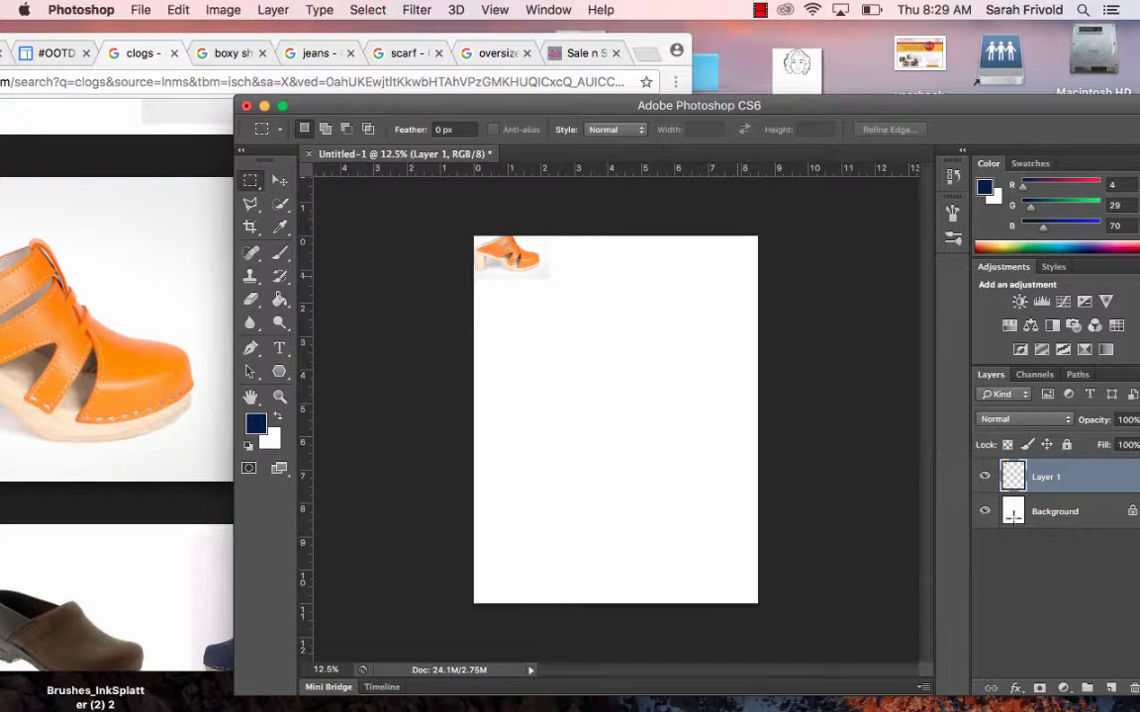
pyautogui.click(550, 9)
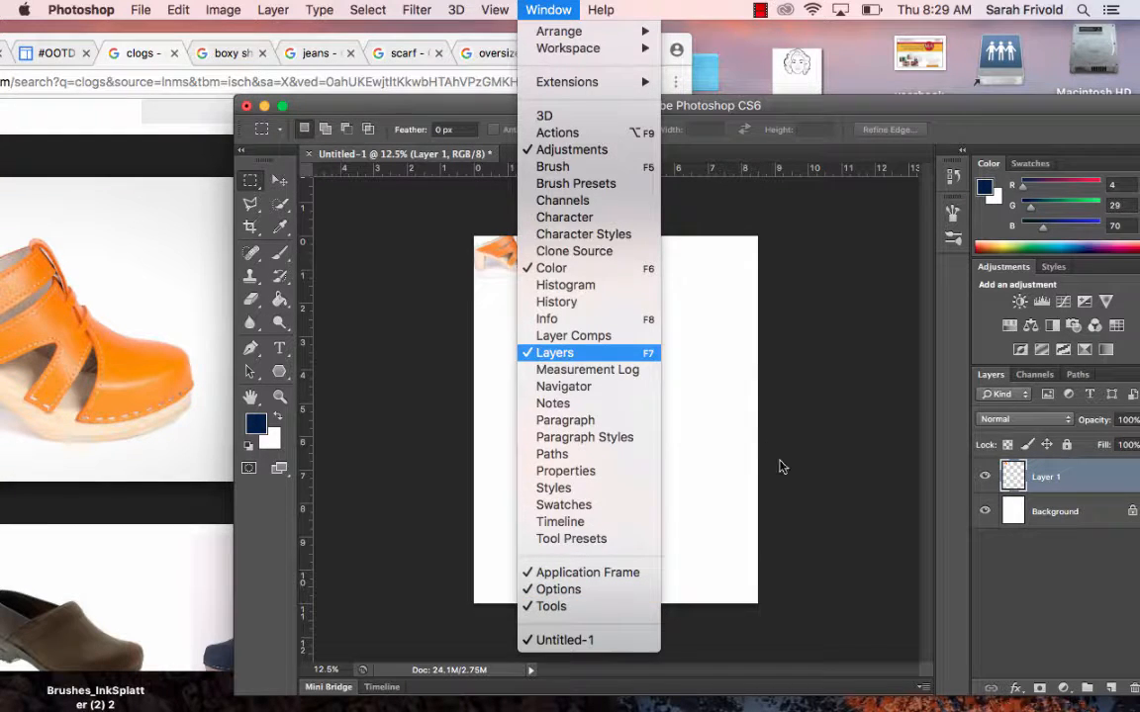
pyautogui.click(737, 5)
pyautogui.click(601, 5)
pyautogui.click(555, 5)
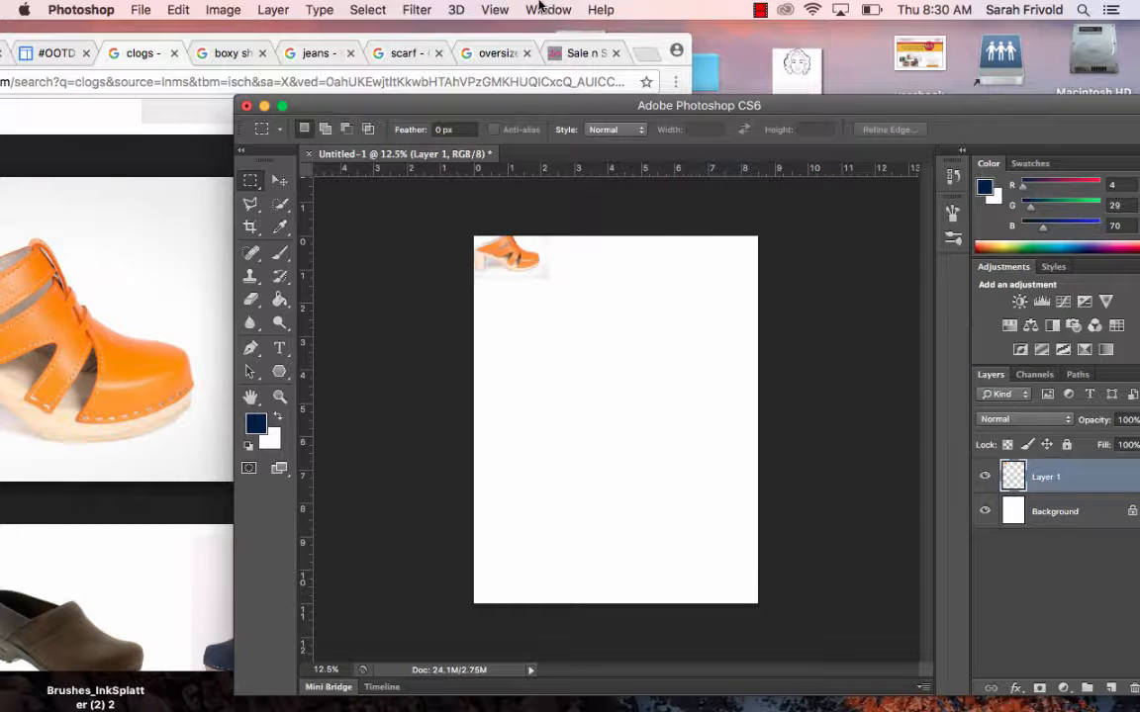
pyautogui.click(540, 8)
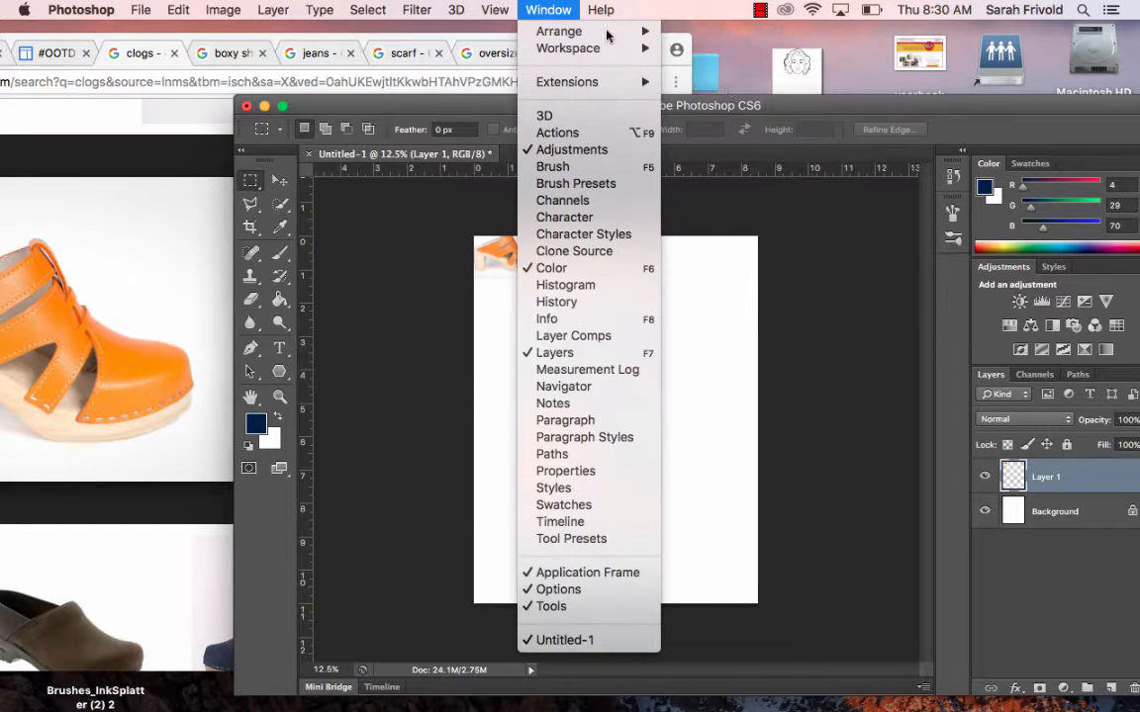
pyautogui.click(726, 106)
# Move the orange clog image to the bottom centre of the page and enlarge it with Free Transform.
pyautogui.moveTo(661, 105); pyautogui.dragTo(566, 30)
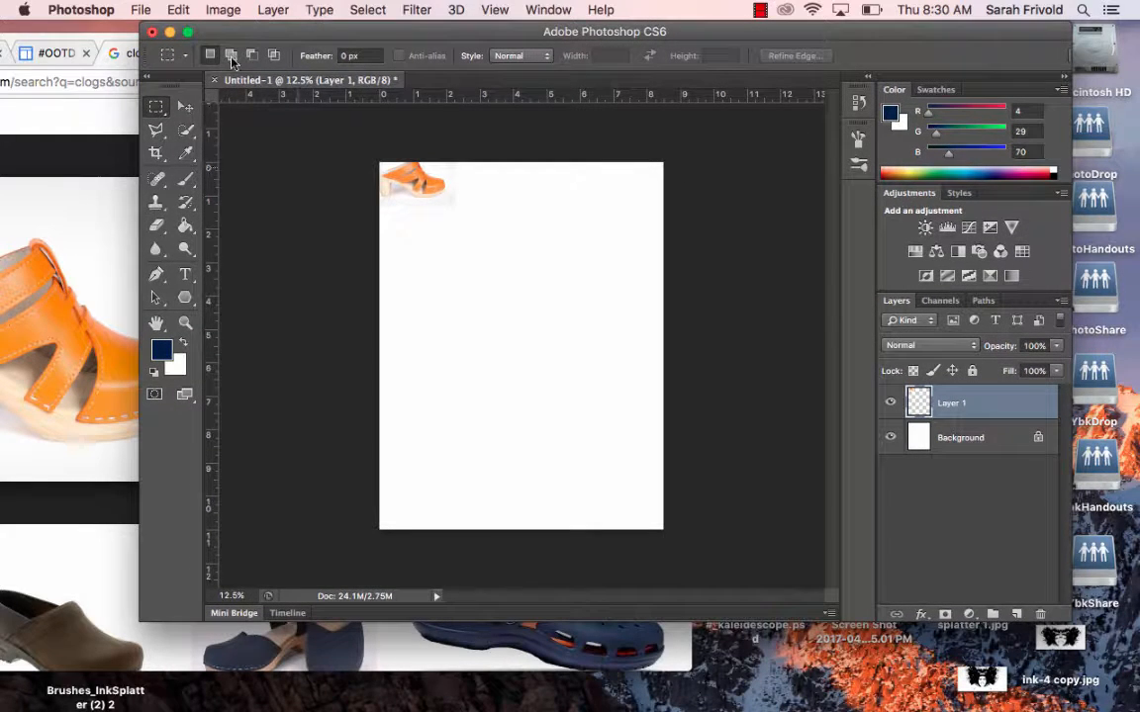
pyautogui.click(184, 108)
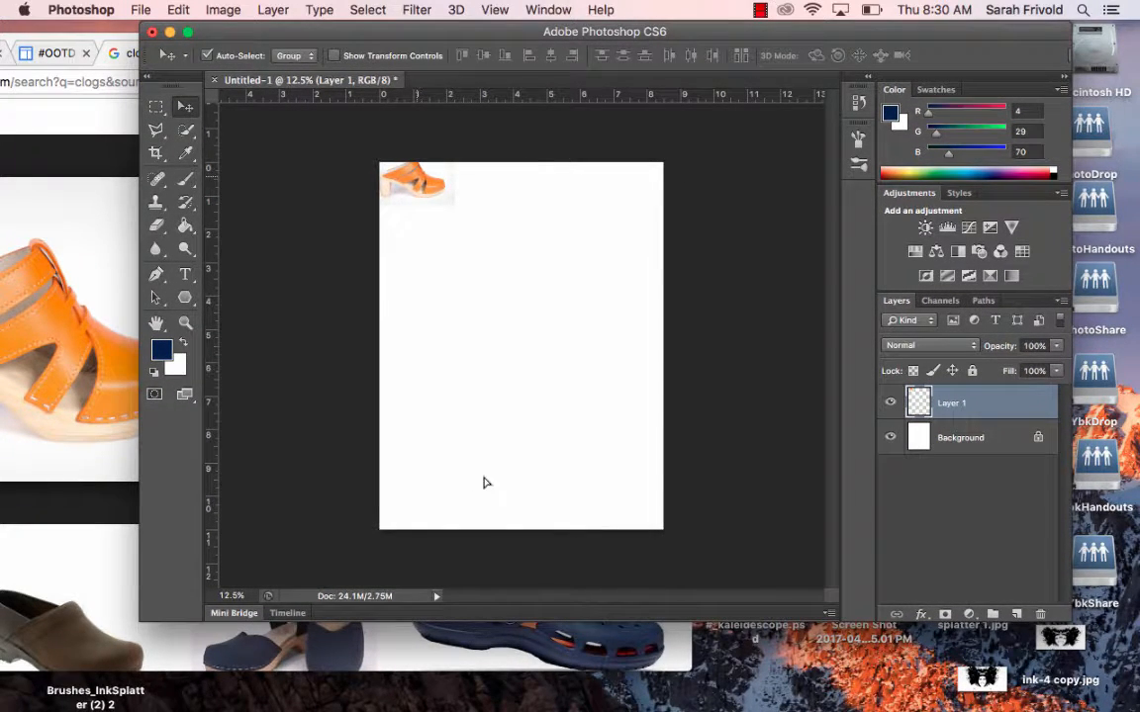
pyautogui.moveTo(485, 482); pyautogui.dragTo(475, 522)
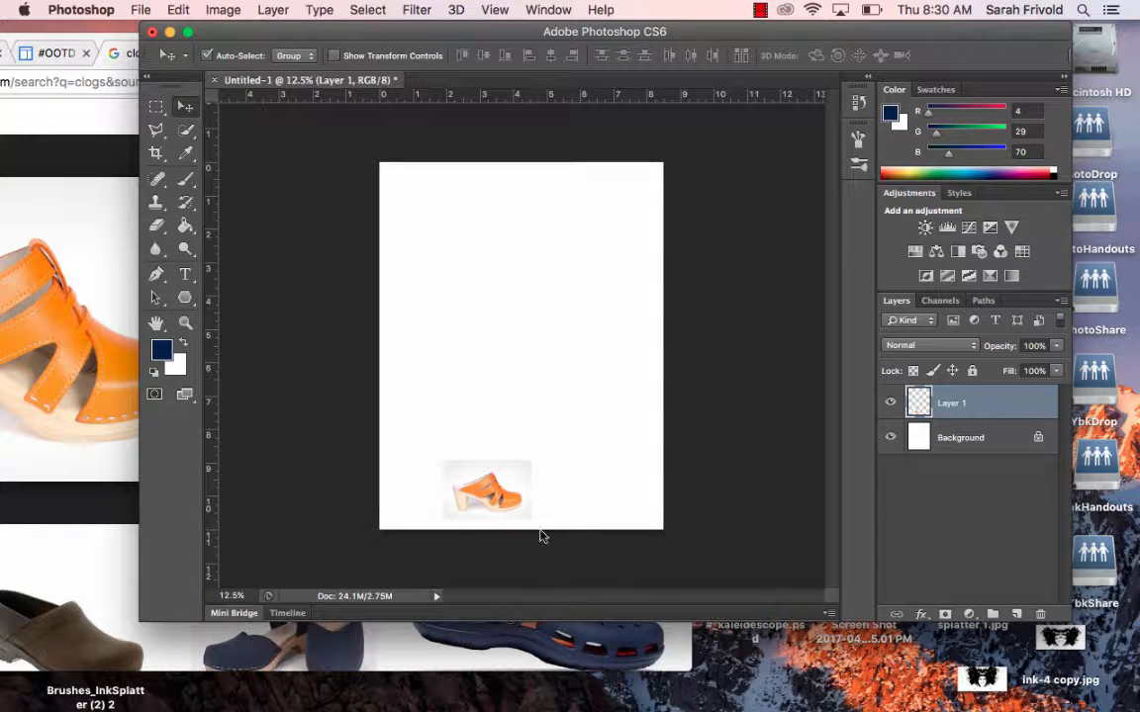
pyautogui.moveTo(519, 483); pyautogui.dragTo(581, 458)
pyautogui.press('super+t')
pyautogui.press('Return')
pyautogui.moveTo(529, 503)
pyautogui.mouseDown()
pyautogui.moveTo(534, 494)
pyautogui.moveTo(543, 504)
pyautogui.mouseUp()
# Bring the grey boxy shirt image from the shirt search into the Photoshop document and place it in the page's upper half.
pyautogui.moveTo(457, 76); pyautogui.dragTo(474, 172)
pyautogui.click(220, 53)
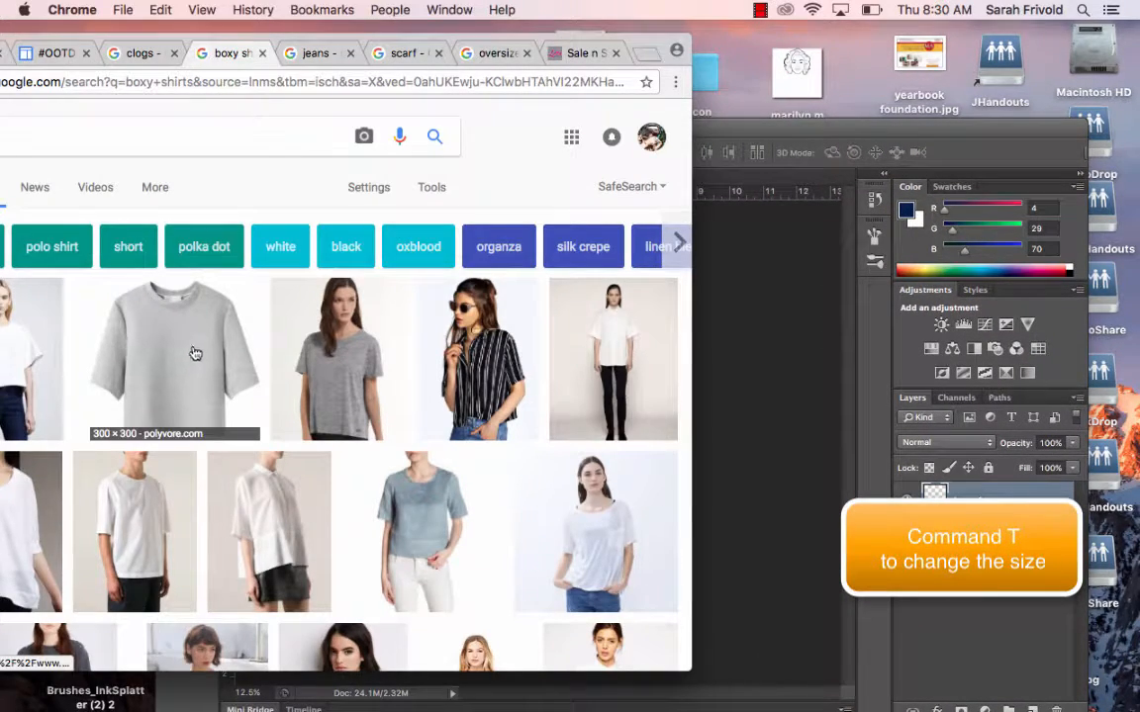
pyautogui.moveTo(195, 355); pyautogui.dragTo(745, 394)
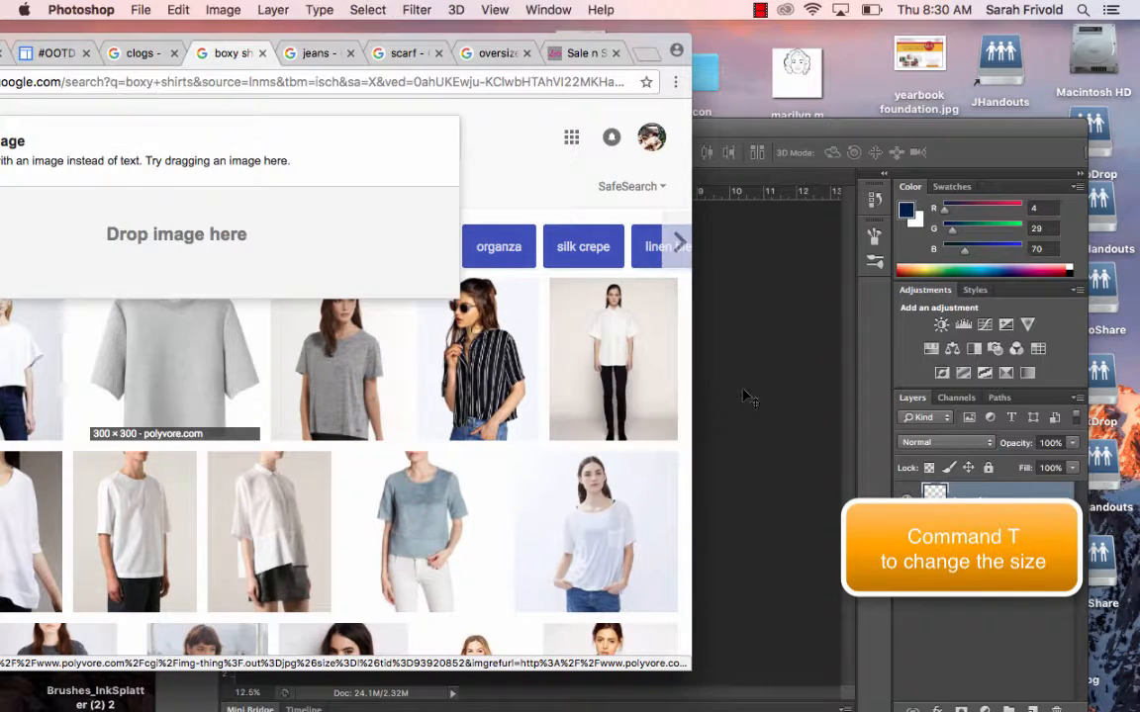
pyautogui.moveTo(438, 279); pyautogui.dragTo(487, 382)
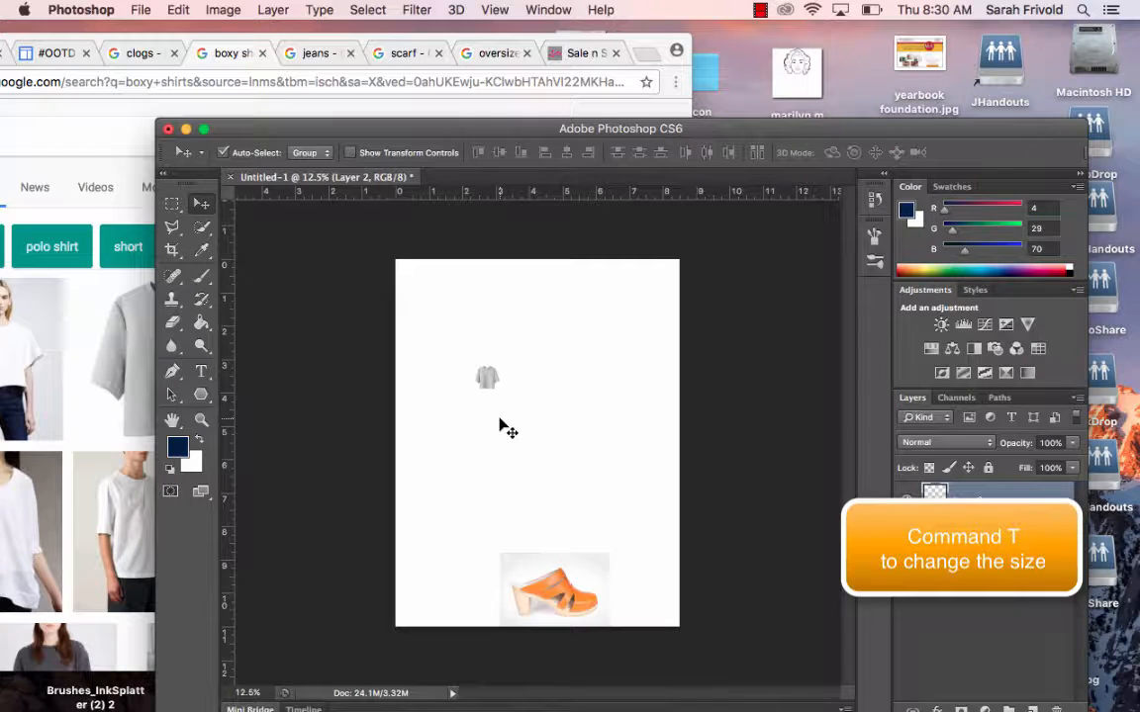
# Enlarge the grey shirt proportionally with Free Transform until it spans just under 3 inches across the sleeves.
pyautogui.press('cmd+t')
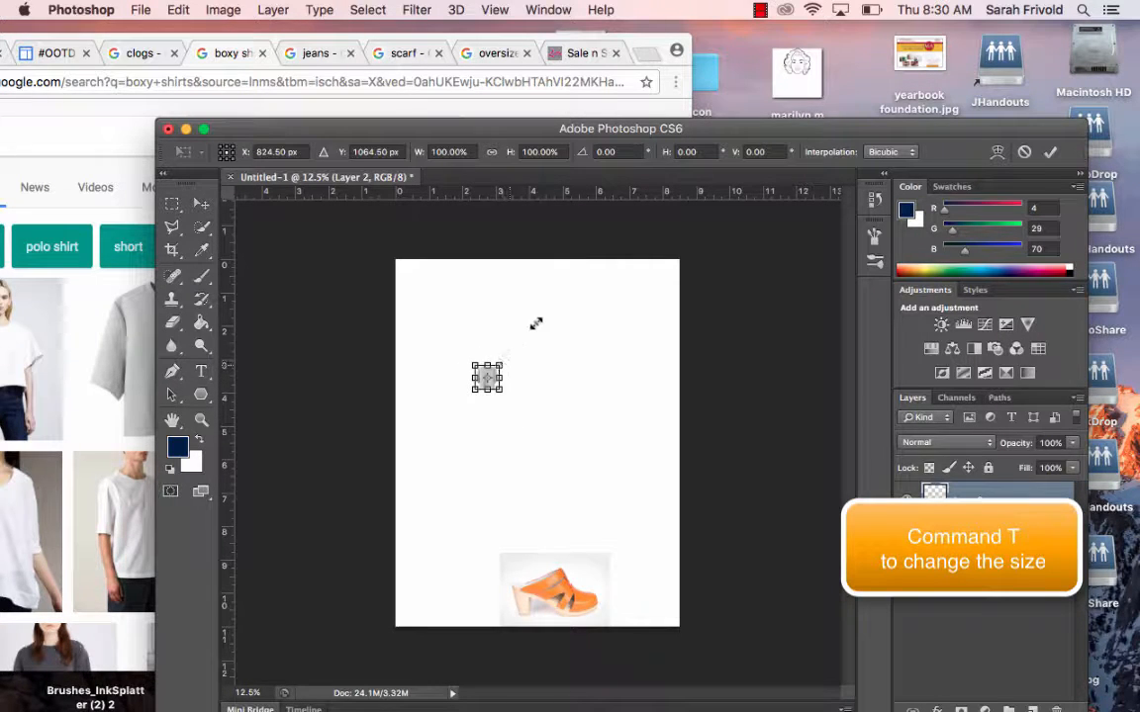
pyautogui.moveTo(536, 323); pyautogui.dragTo(532, 364)
pyautogui.press('Return')
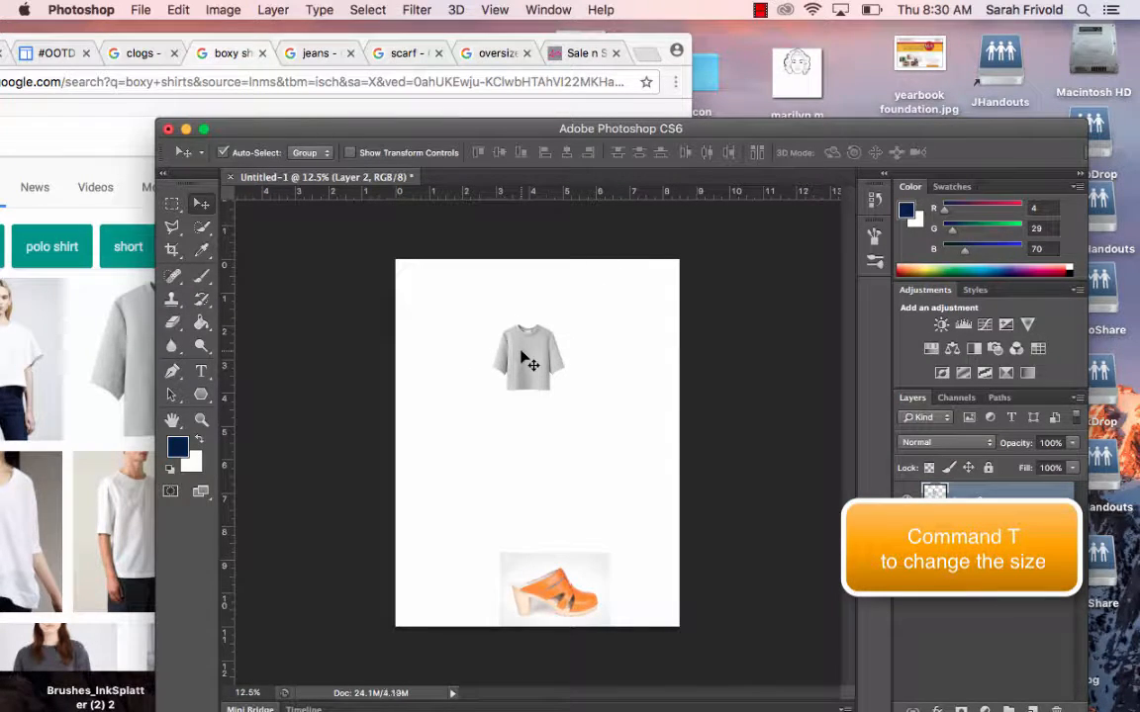
pyautogui.press('cmd+t')
pyautogui.moveTo(564, 320); pyautogui.dragTo(592, 300)
pyautogui.press('Return')
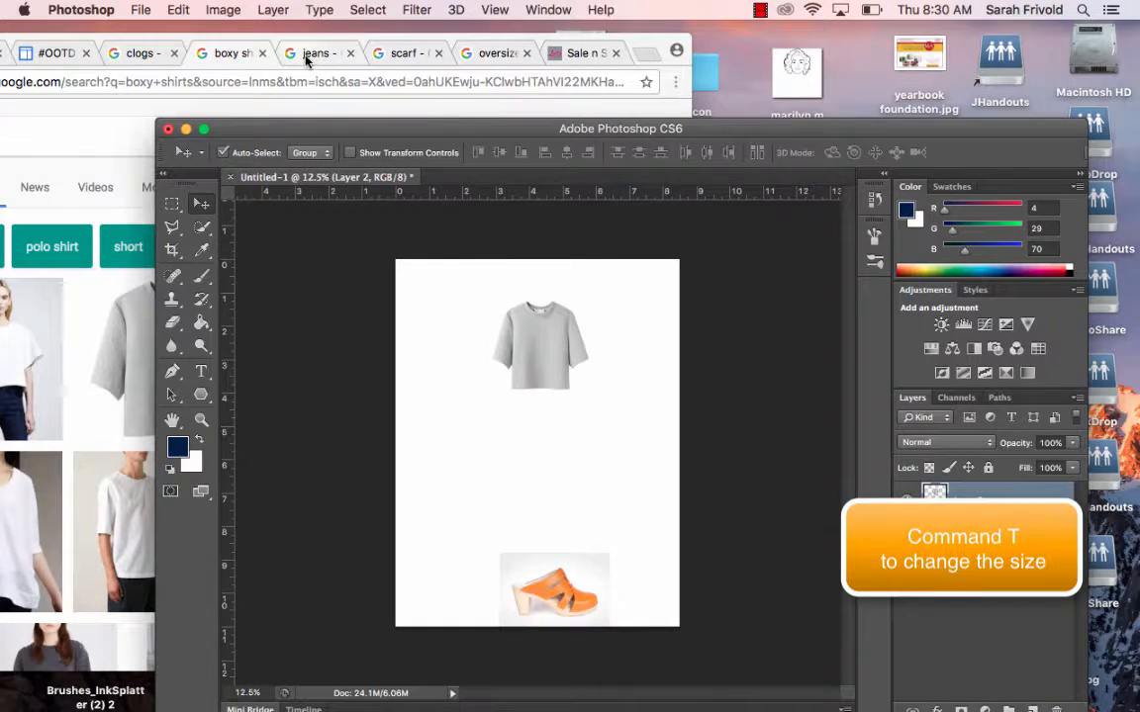
# Bring in the blue jeans image, scale it proportionally to about 267%, and position it between the shirt and the clog.
pyautogui.click(306, 55)
pyautogui.moveTo(44, 435); pyautogui.dragTo(722, 441)
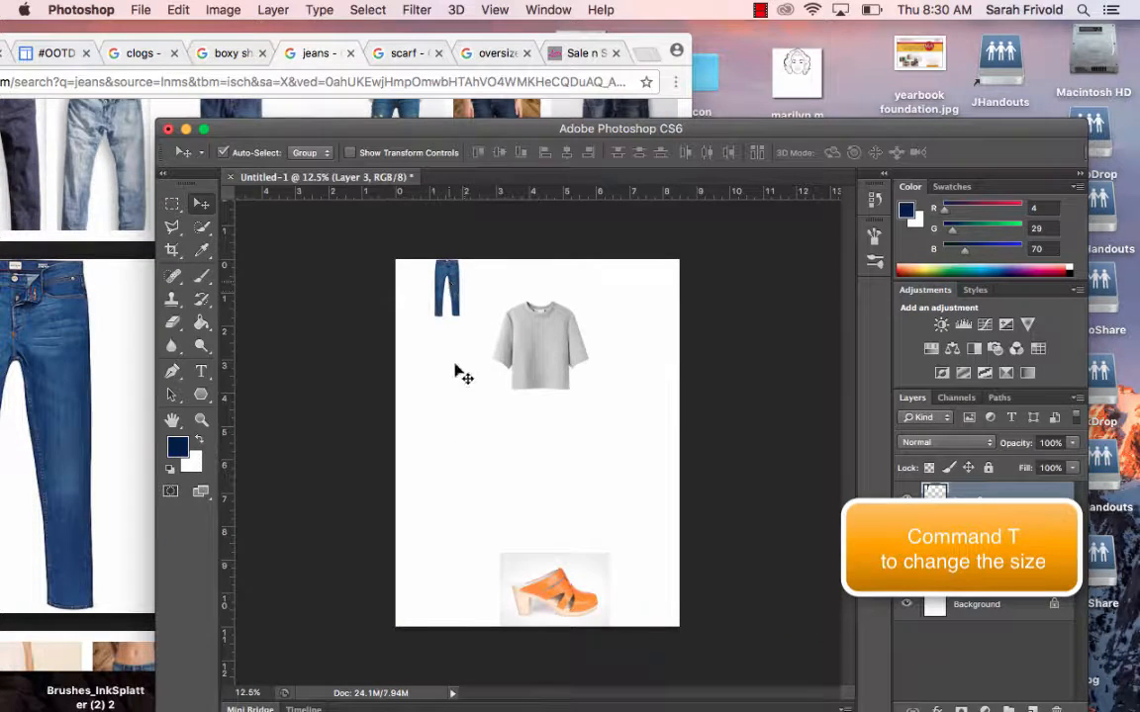
pyautogui.moveTo(447, 287); pyautogui.dragTo(661, 341)
pyautogui.press('super+t')
pyautogui.moveTo(609, 365); pyautogui.dragTo(556, 417)
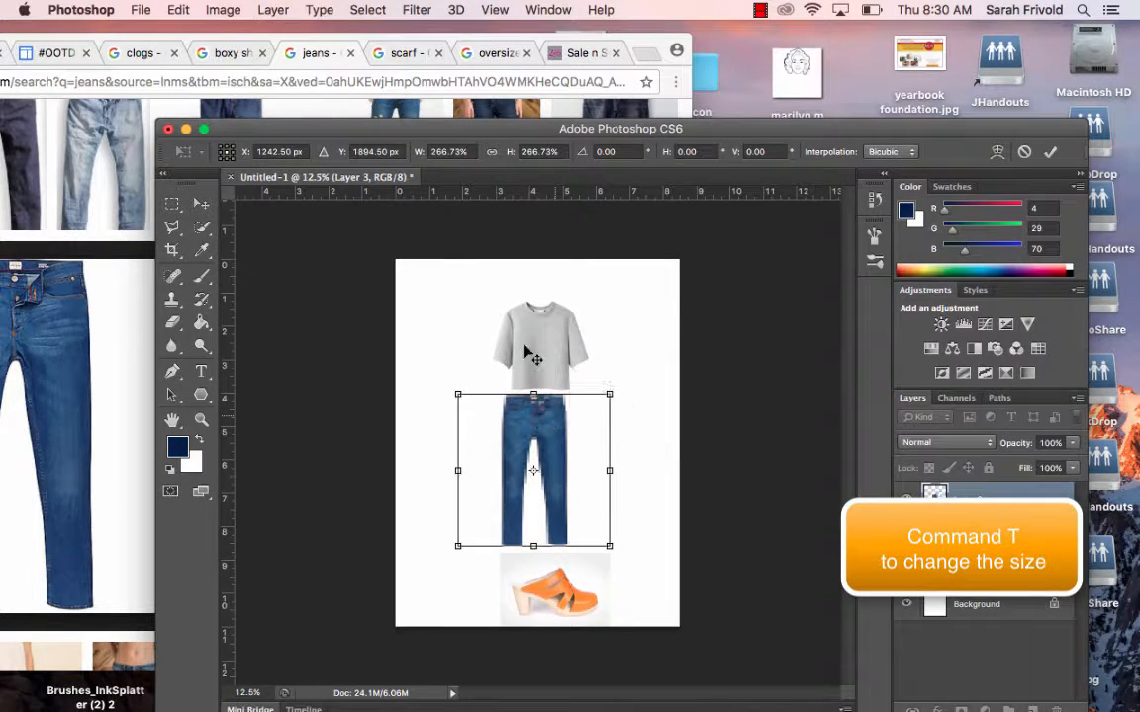
pyautogui.press('Return')
# Bring the red patterned scarf image into the document and place it beside the shirt on the page's right side.
pyautogui.click(386, 51)
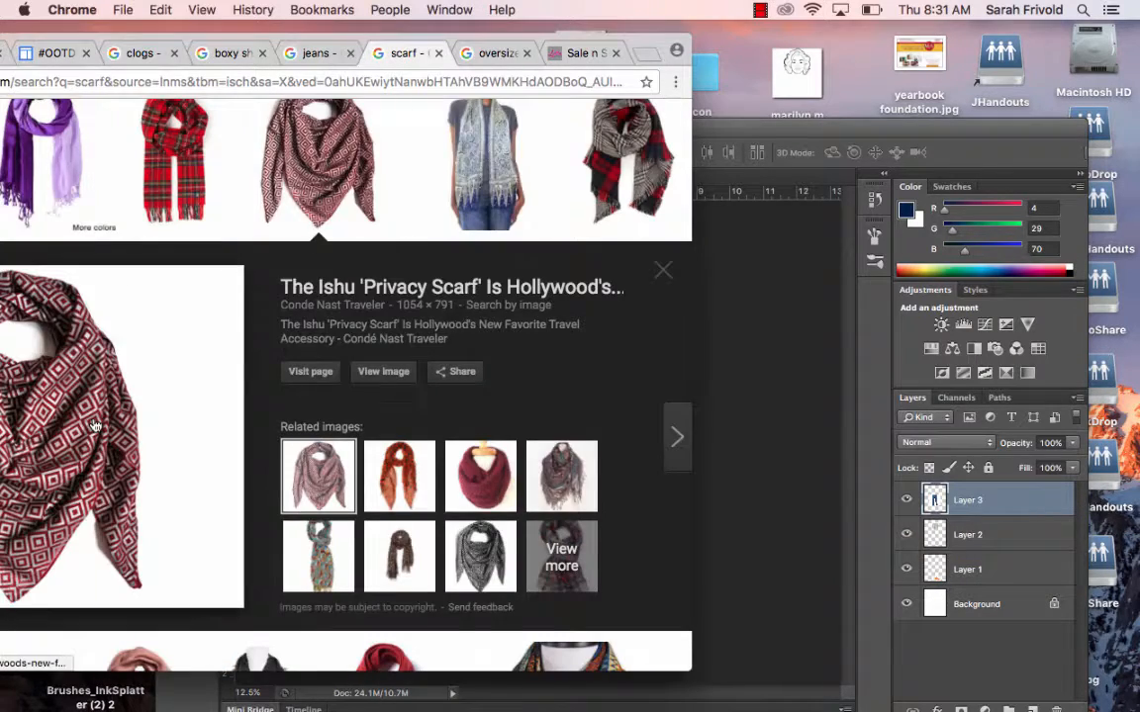
pyautogui.moveTo(798, 338); pyautogui.dragTo(744, 443)
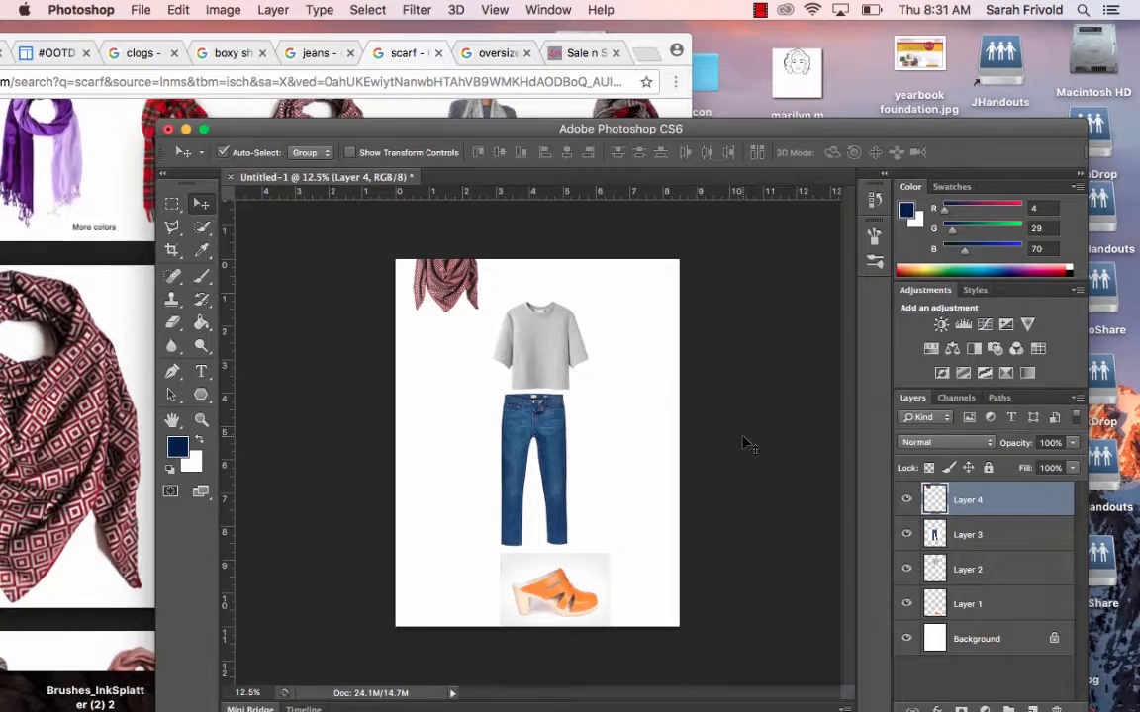
pyautogui.moveTo(433, 287); pyautogui.dragTo(610, 367)
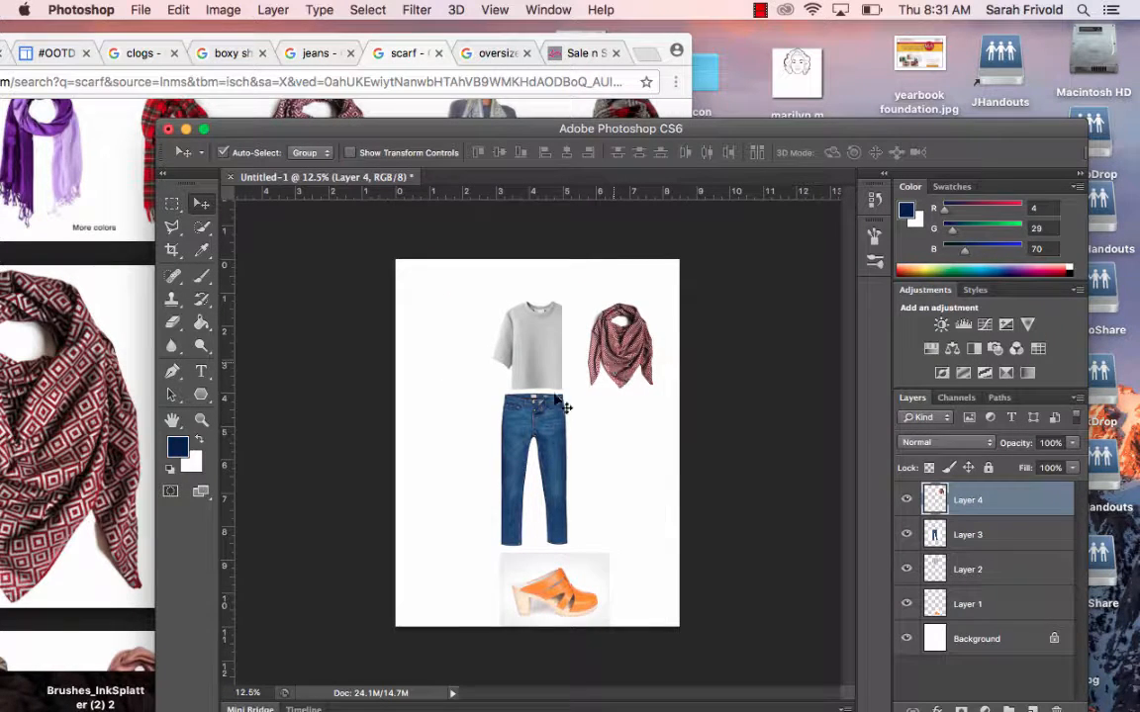
# Bring in the tan oversized cardigan image, enlarge it proportionally, and position it beside the shirt on the page's left side.
pyautogui.click(478, 55)
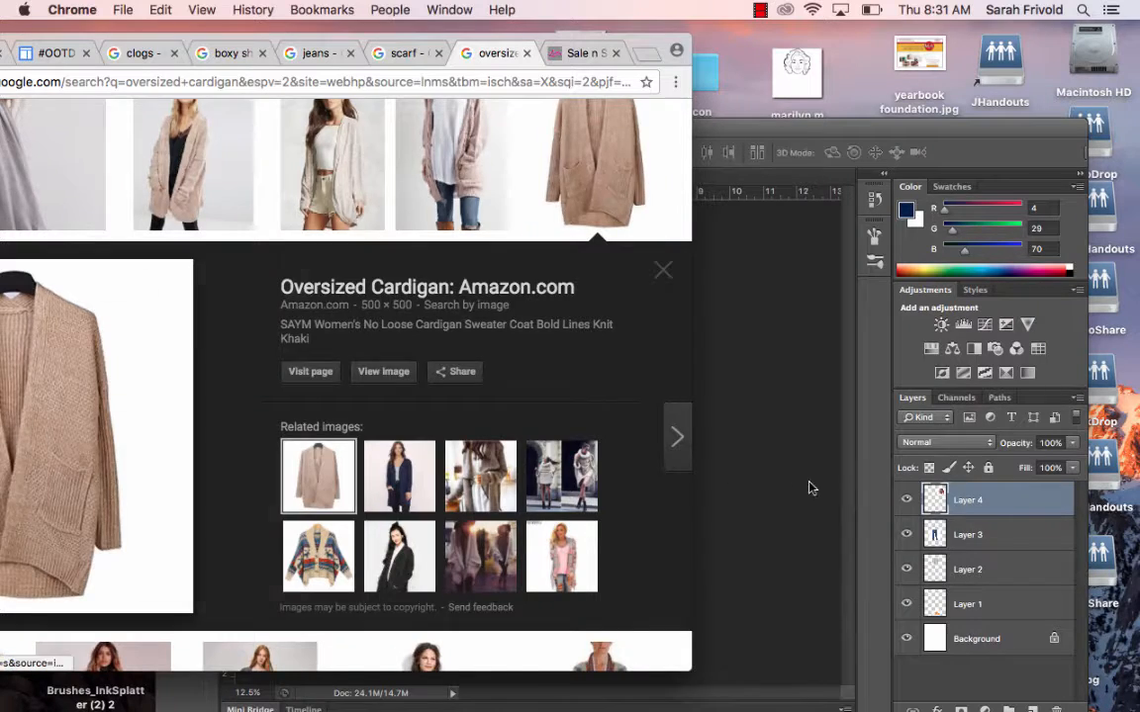
pyautogui.moveTo(810, 487); pyautogui.dragTo(791, 472)
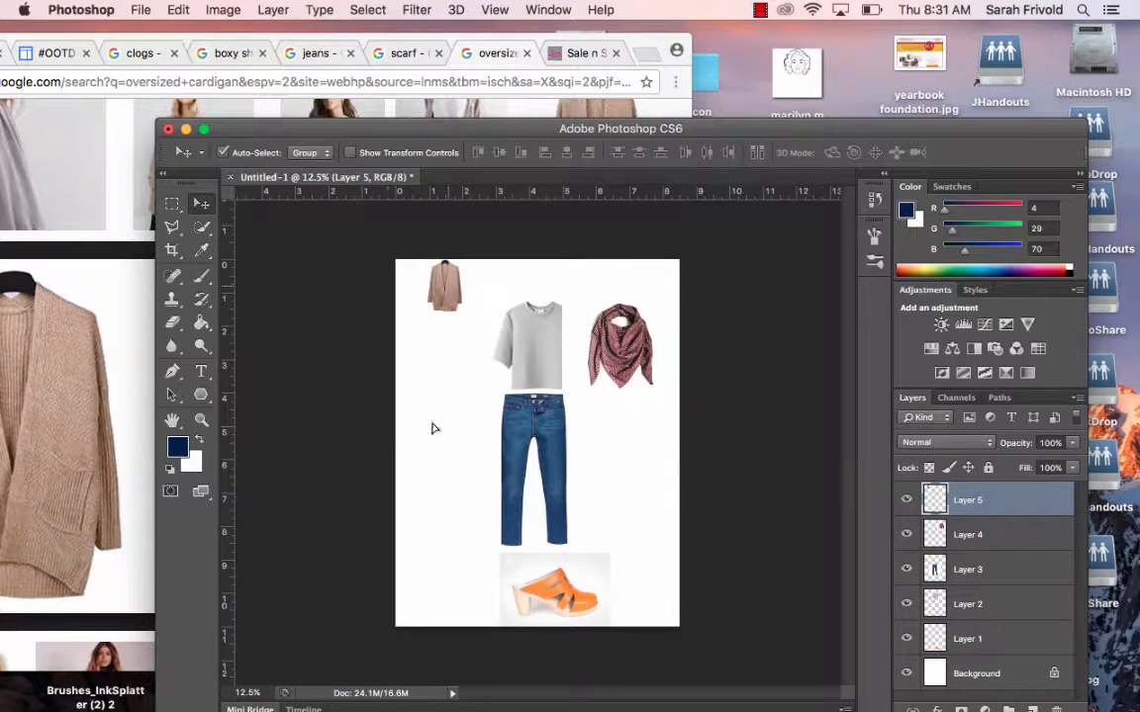
pyautogui.moveTo(444, 287); pyautogui.dragTo(429, 423)
pyautogui.press('super+t')
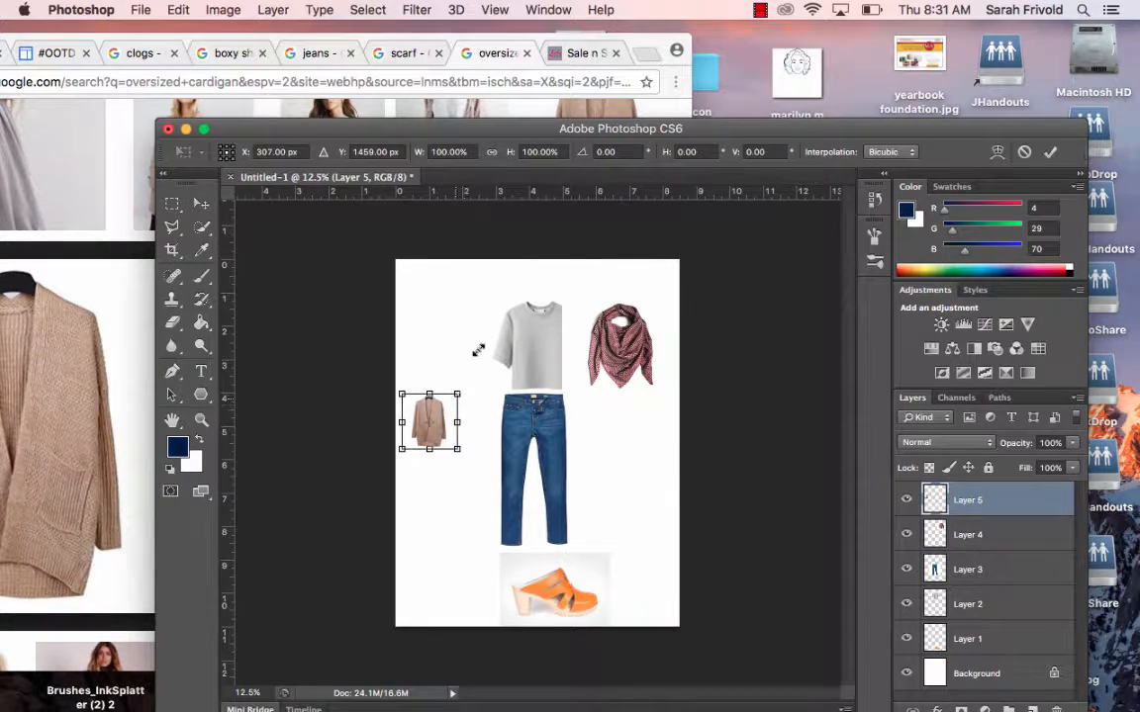
pyautogui.moveTo(478, 350)
pyautogui.mouseDown()
pyautogui.moveTo(473, 366)
pyautogui.moveTo(543, 302)
pyautogui.moveTo(524, 329)
pyautogui.moveTo(480, 358)
pyautogui.moveTo(478, 348)
pyautogui.mouseUp()
pyautogui.press('Return')
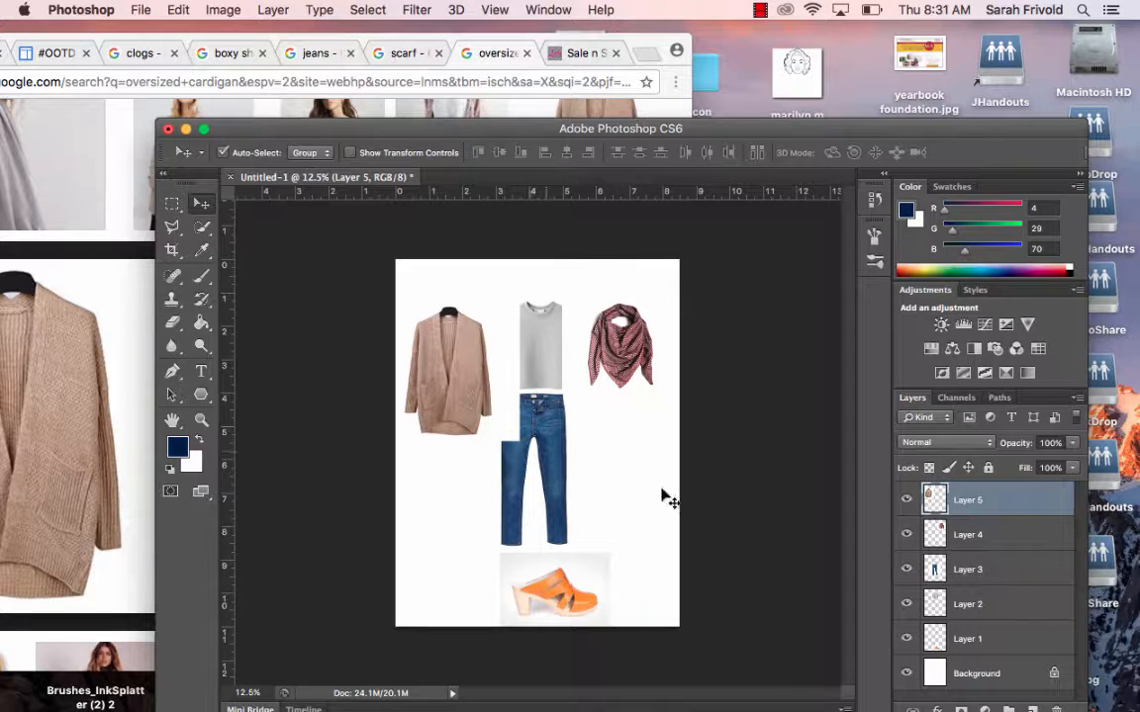
# Hide and show the cardigan layer to examine how its white background overlaps the shirt and jeans.
pyautogui.moveTo(773, 135); pyautogui.dragTo(700, 38)
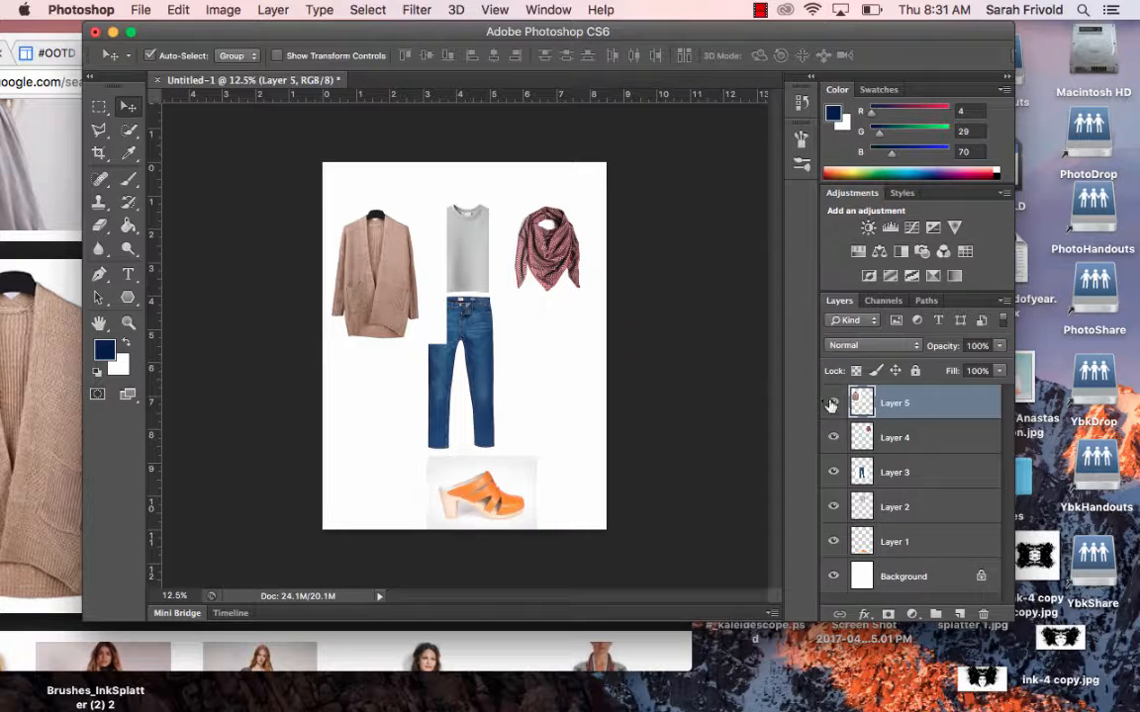
pyautogui.click(833, 403)
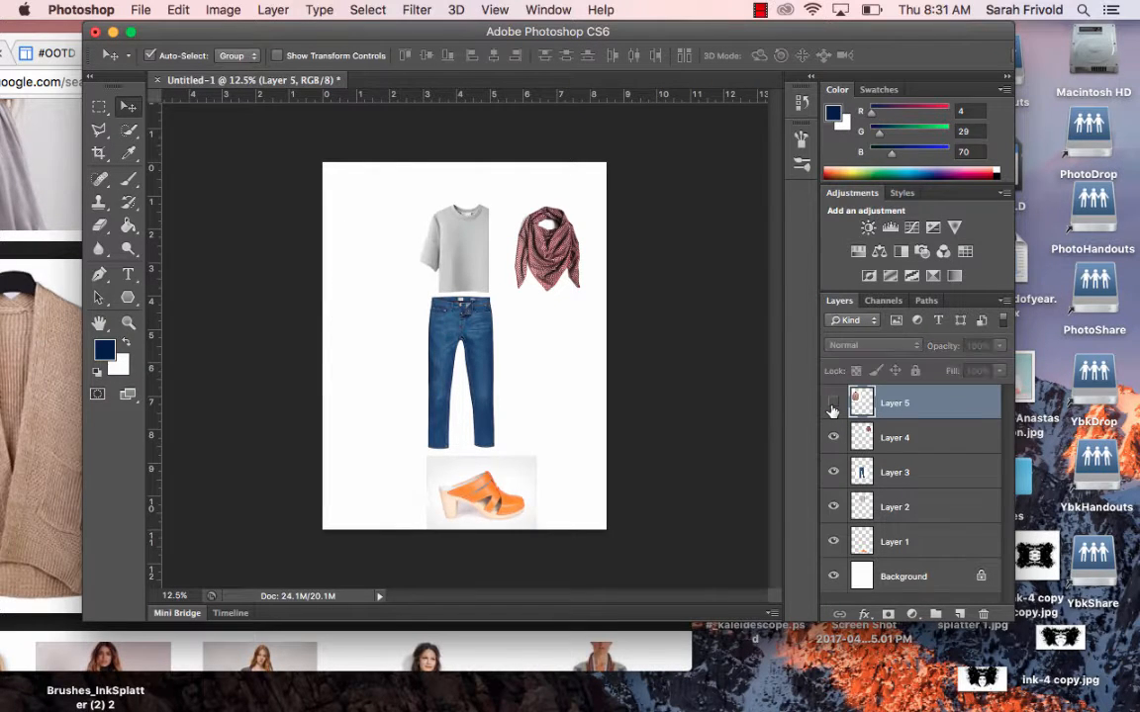
pyautogui.click(833, 403)
pyautogui.click(833, 404)
pyautogui.click(833, 404)
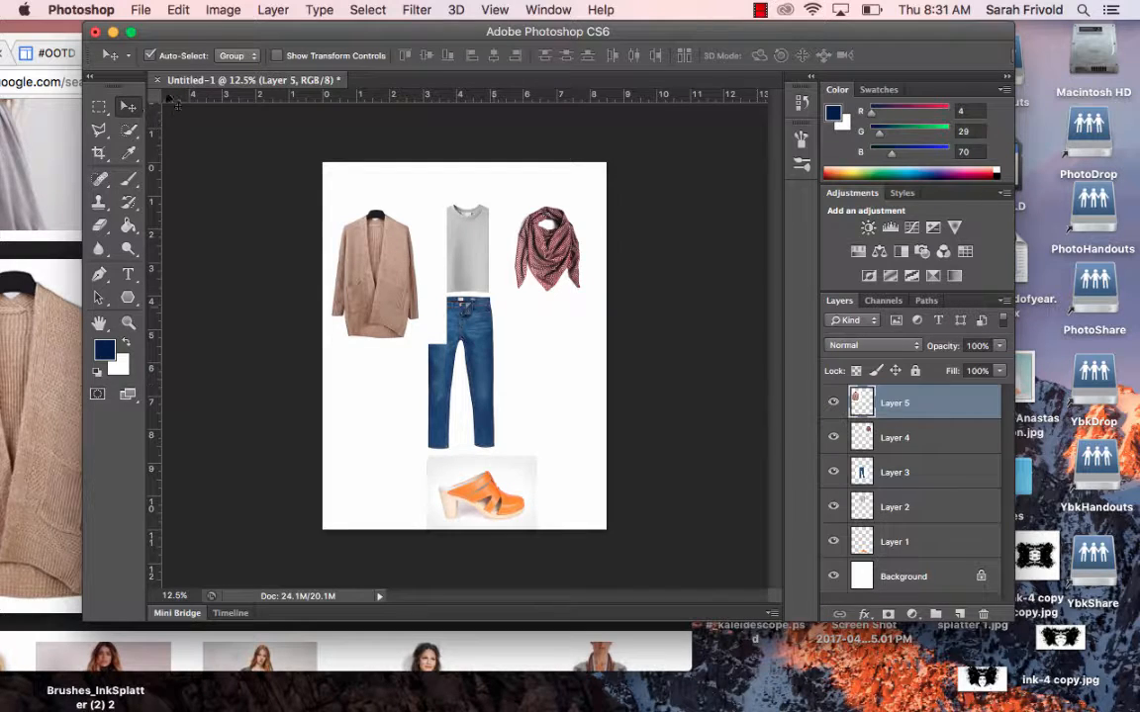
# Select the cardigan with the Quick Selection tool at brush size 400 and hide its white background with a layer mask.
pyautogui.moveTo(280, 14); pyautogui.dragTo(203, 14)
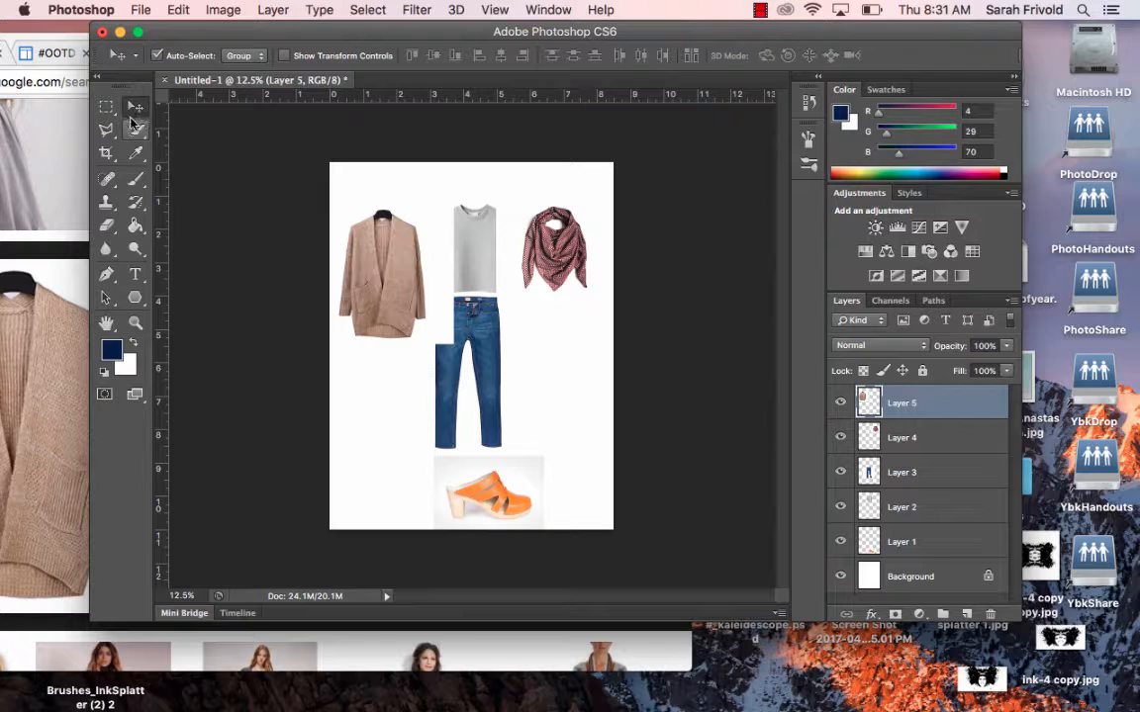
pyautogui.click(136, 133)
pyautogui.rightClick(136, 131)
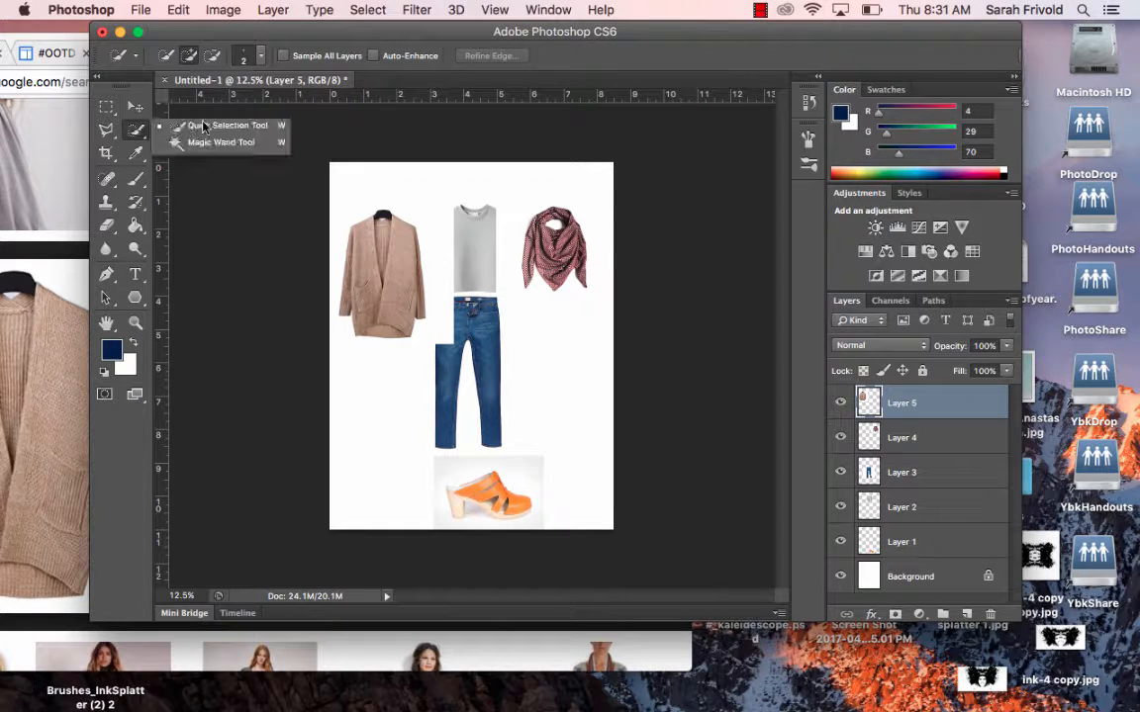
pyautogui.click(215, 126)
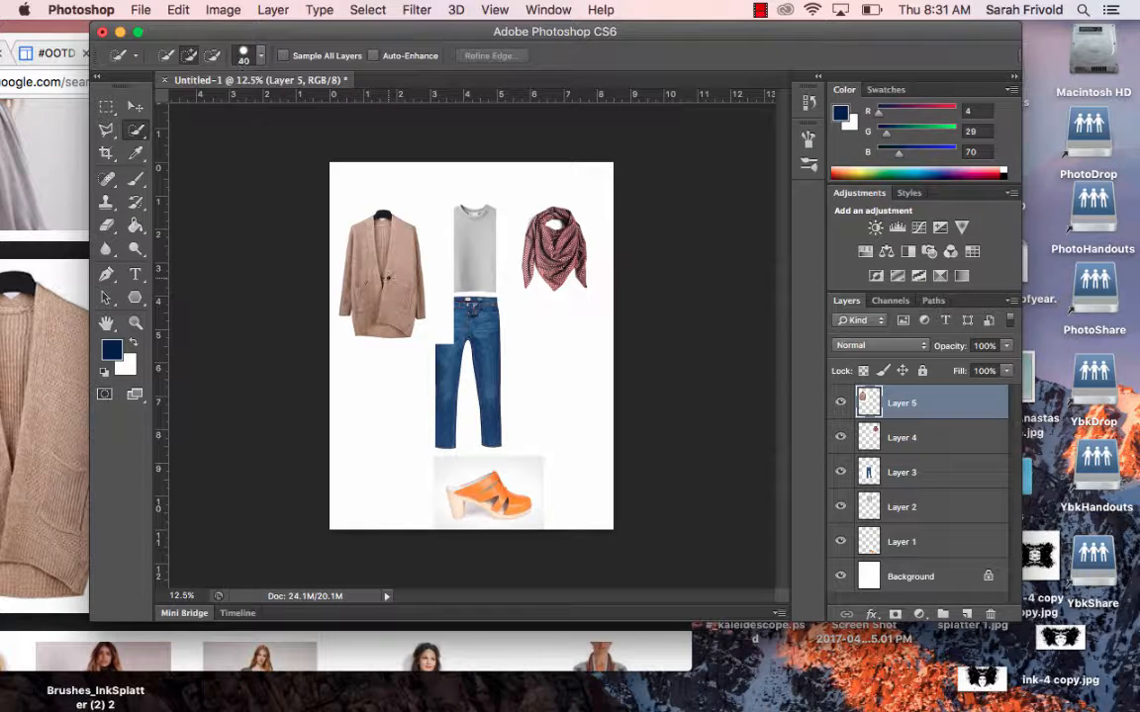
pyautogui.press(']')
pyautogui.press(']')
pyautogui.press(']')
pyautogui.press(']')
pyautogui.press(']')
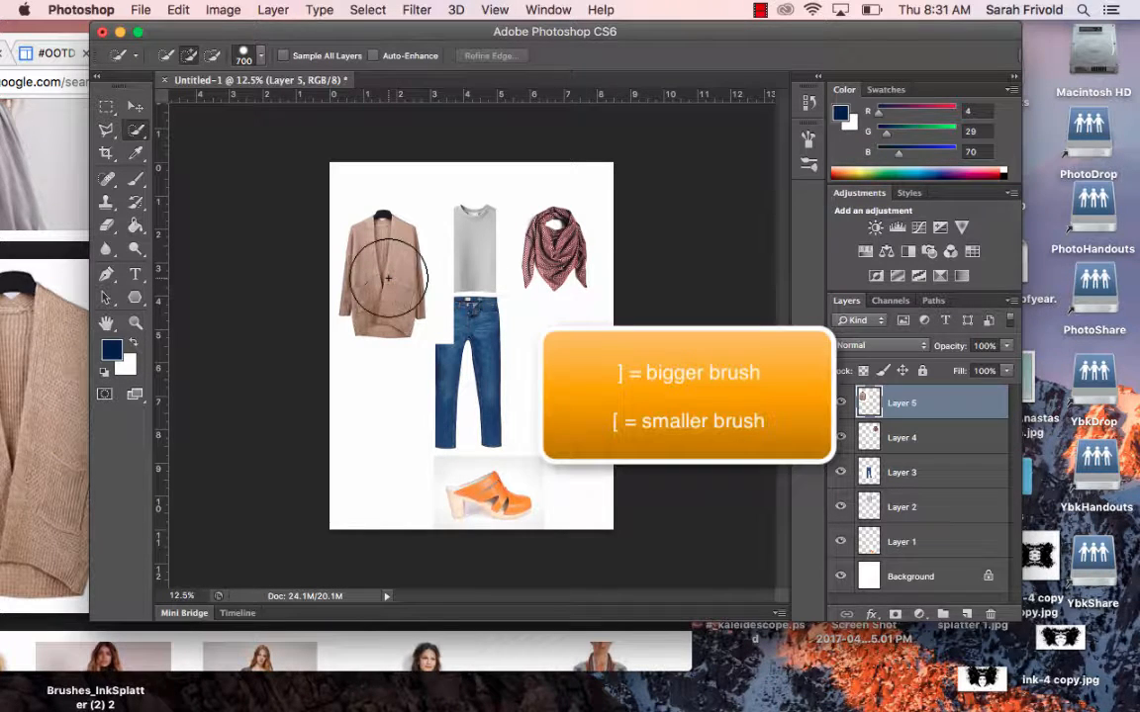
pyautogui.press('[')
pyautogui.press('[')
pyautogui.press('[')
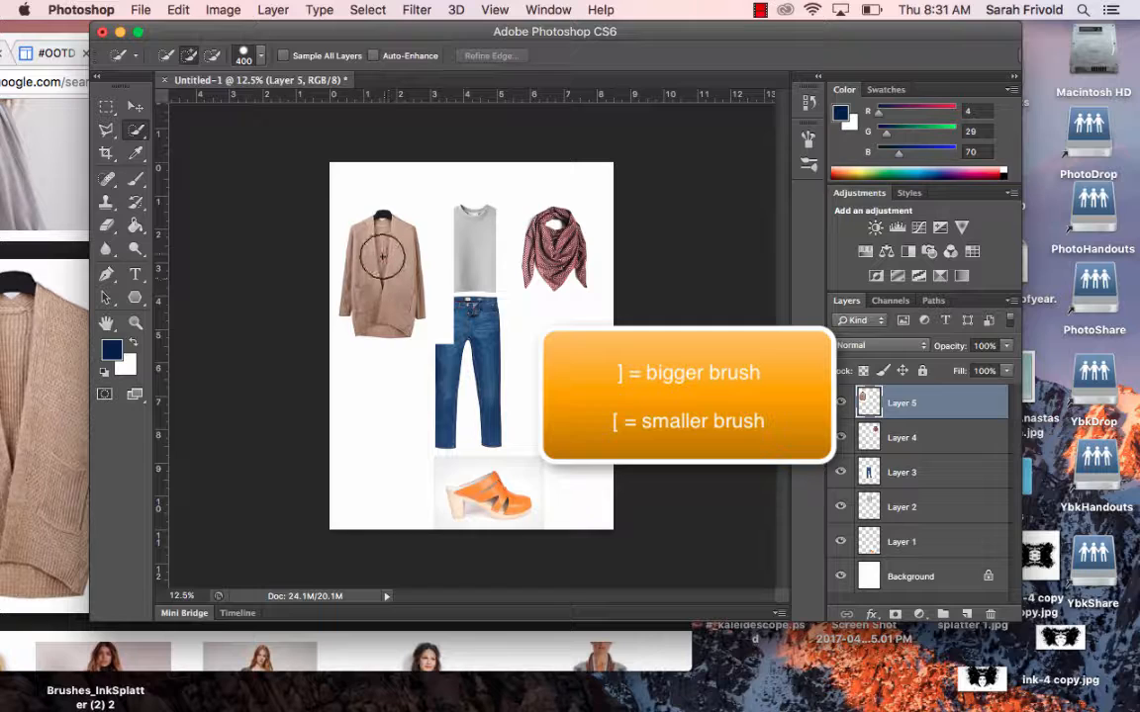
pyautogui.moveTo(385, 293)
pyautogui.mouseDown()
pyautogui.moveTo(418, 368)
pyautogui.moveTo(369, 281)
pyautogui.moveTo(415, 310)
pyautogui.mouseUp()
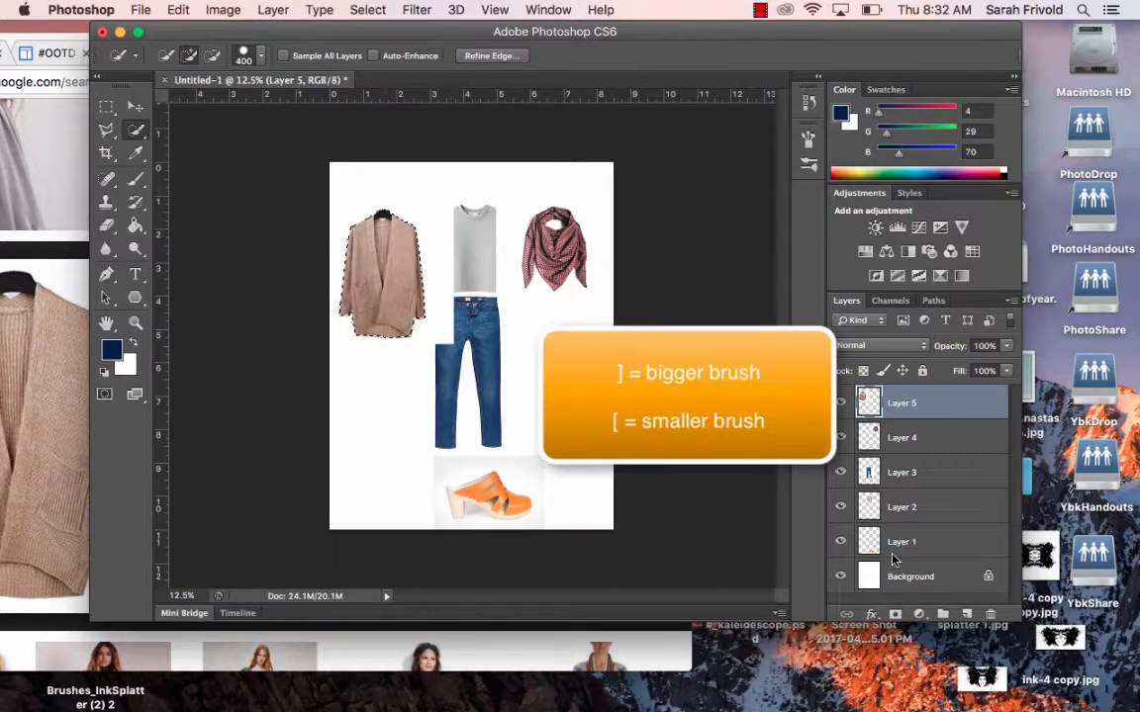
pyautogui.click(897, 621)
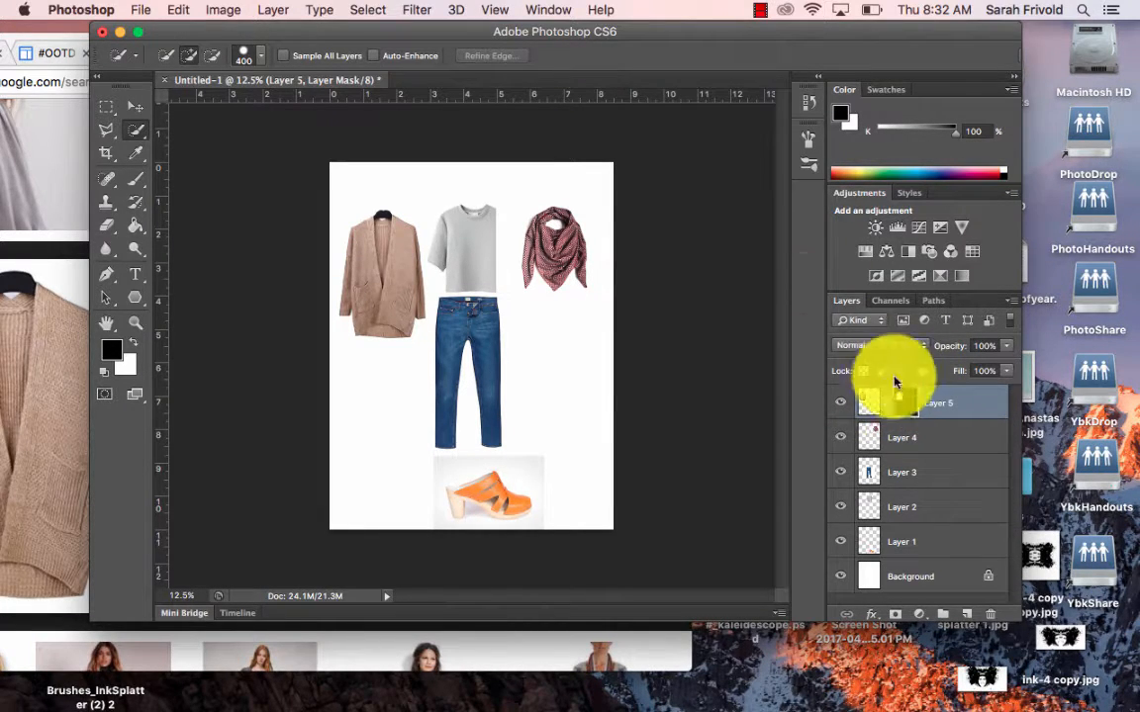
# Add a thick outside stroke in bright cyan, #07d9ff, around the masked cardigan layer.
pyautogui.doubleClick(985, 403)
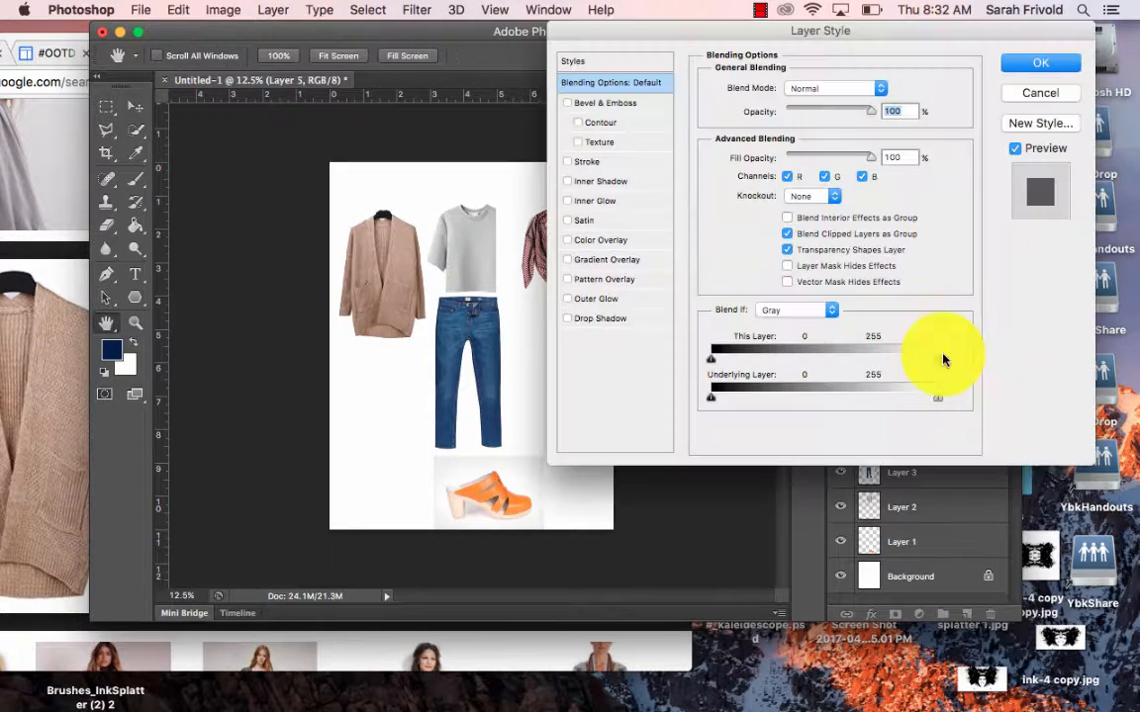
pyautogui.moveTo(784, 32)
pyautogui.mouseDown()
pyautogui.moveTo(824, 47)
pyautogui.moveTo(796, 40)
pyautogui.mouseUp()
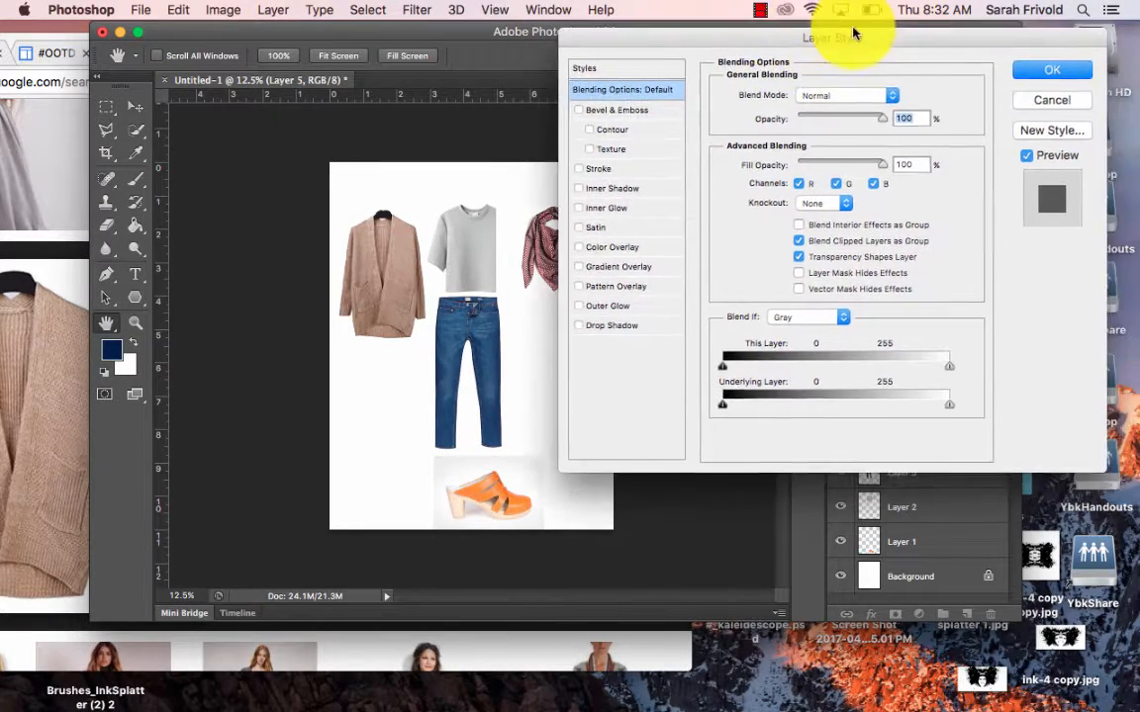
pyautogui.click(589, 169)
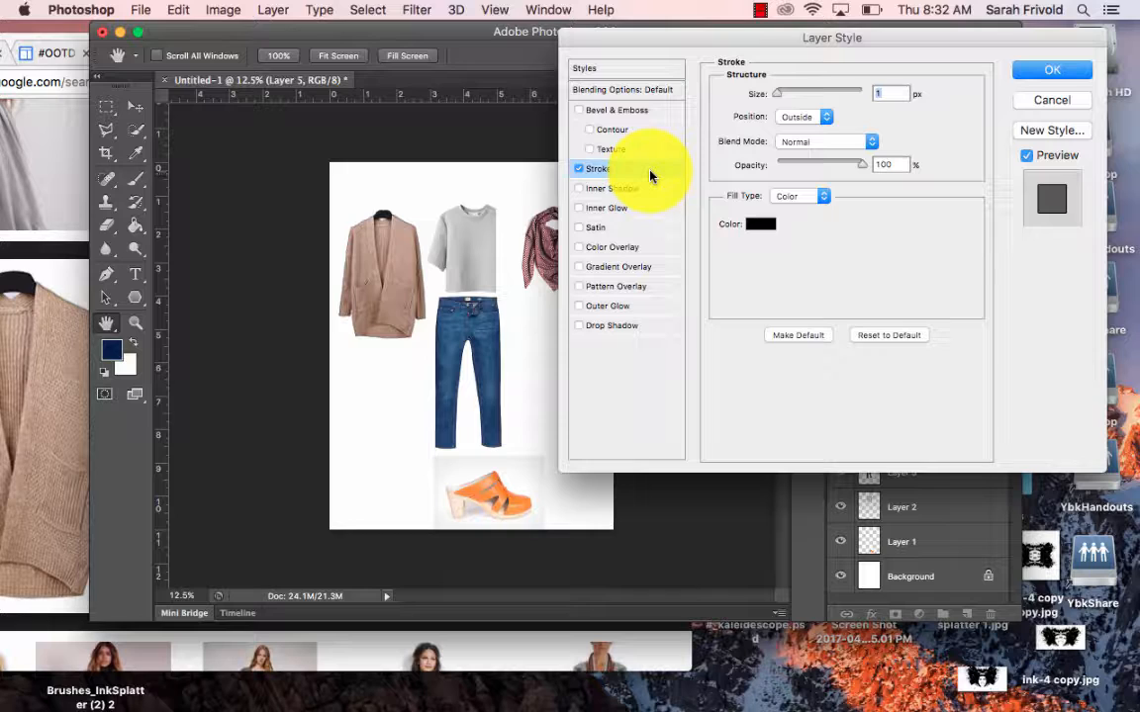
pyautogui.click(760, 227)
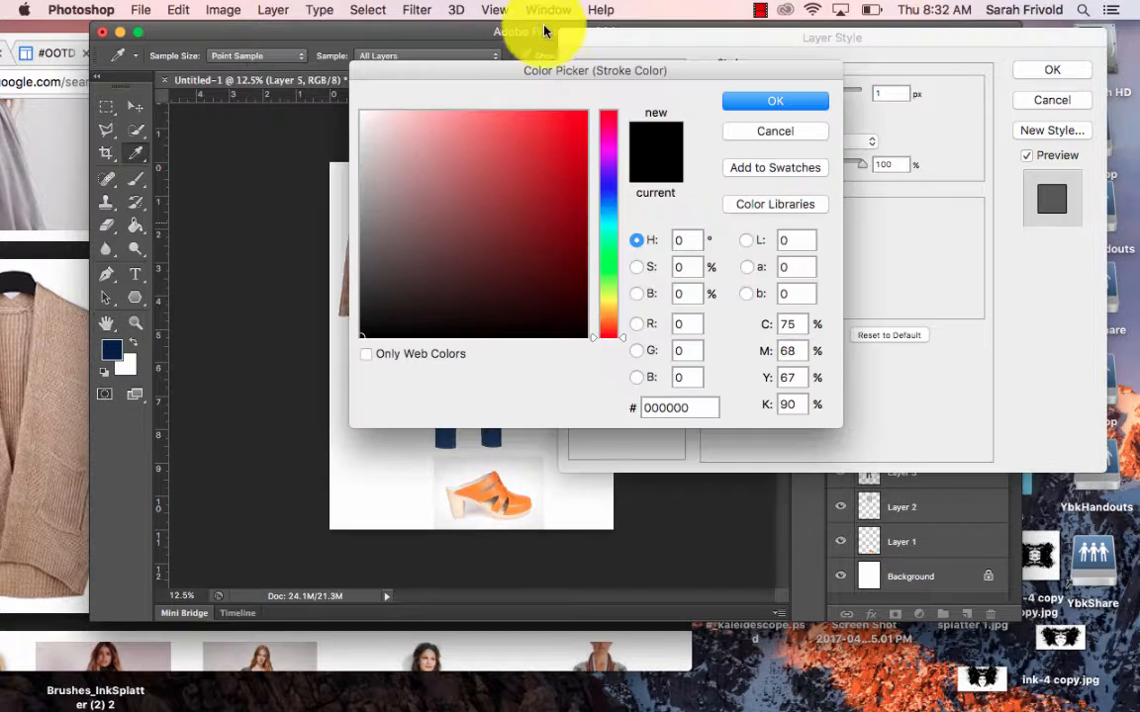
pyautogui.click(606, 219)
pyautogui.click(583, 112)
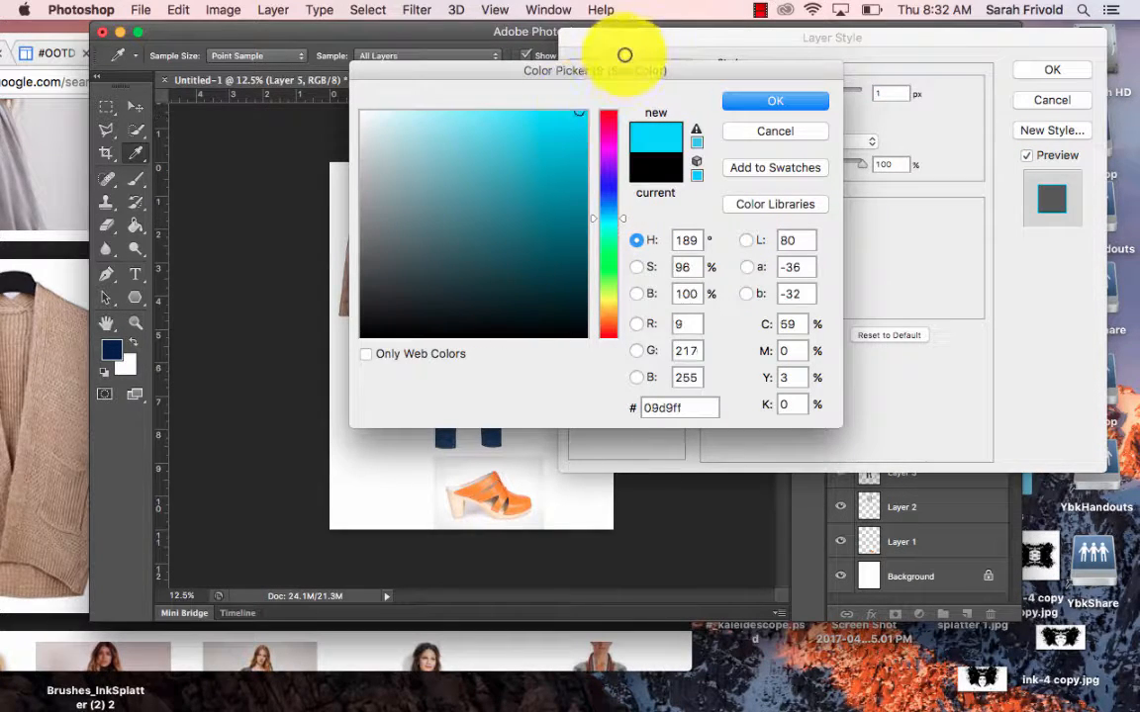
pyautogui.moveTo(621, 71); pyautogui.dragTo(879, 220)
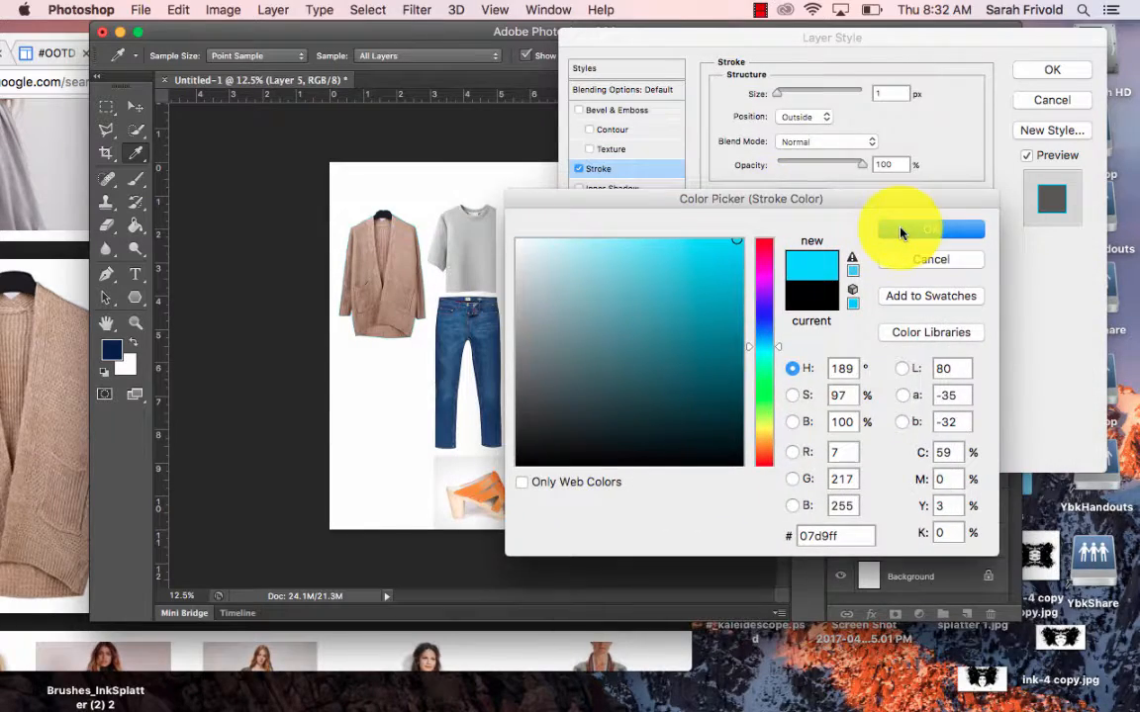
pyautogui.click(908, 223)
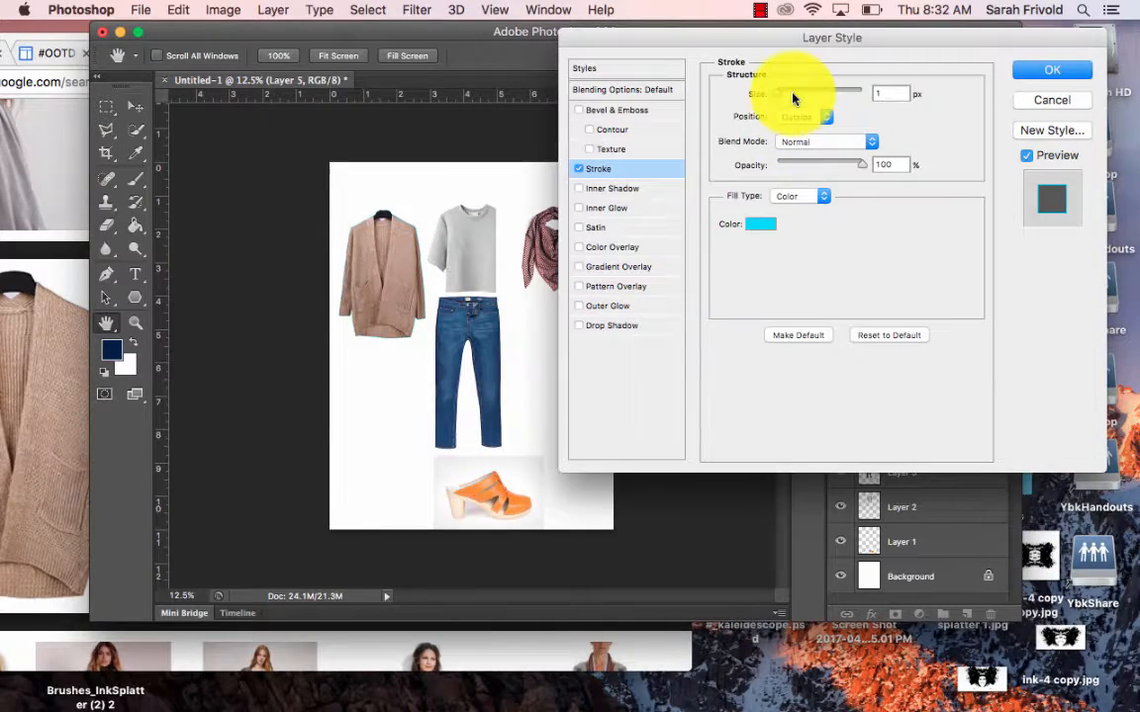
pyautogui.click(1061, 78)
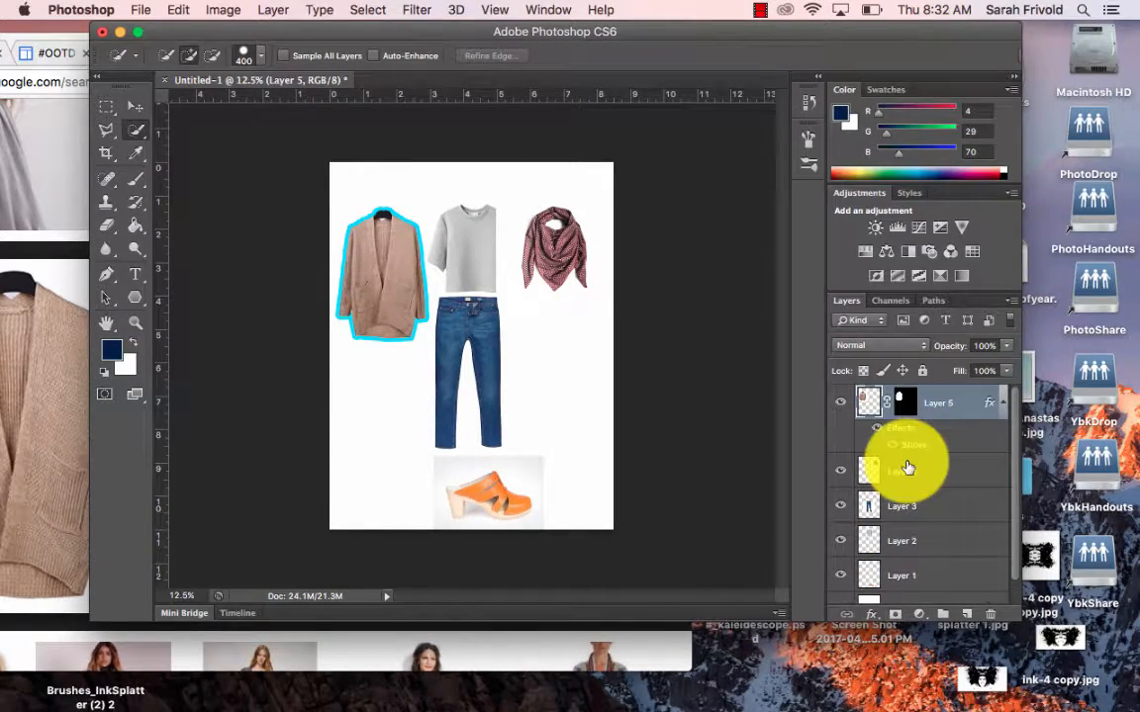
pyautogui.scroll(-2, 907, 468)
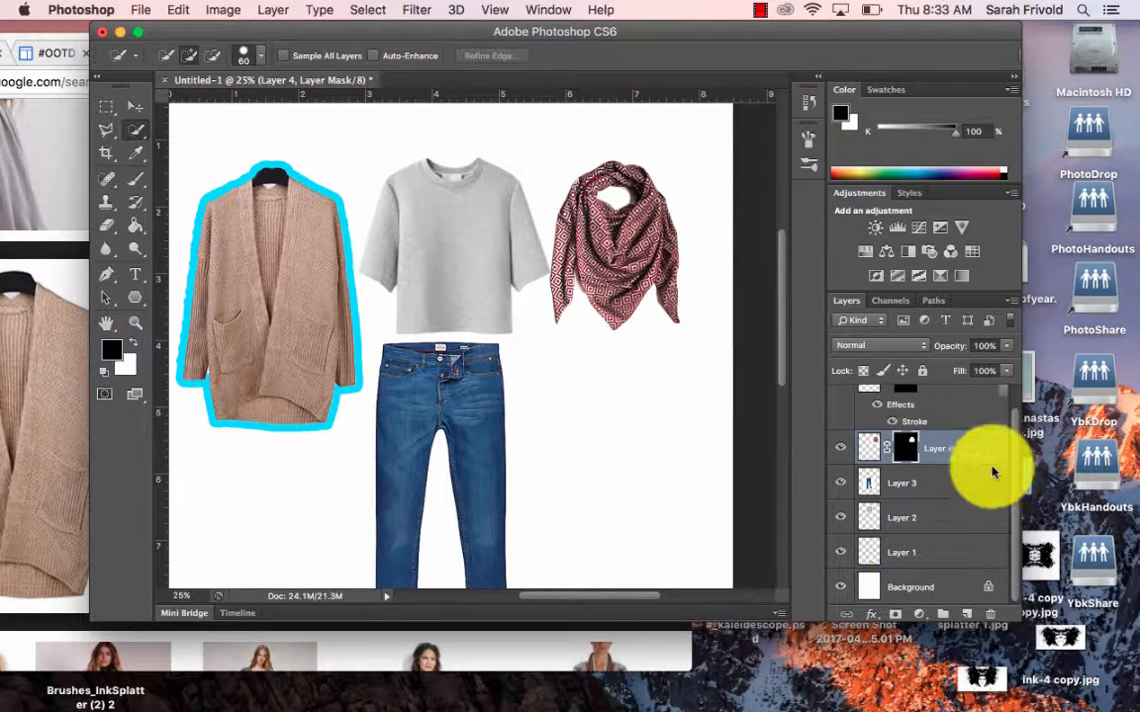
pyautogui.doubleClick(977, 454)
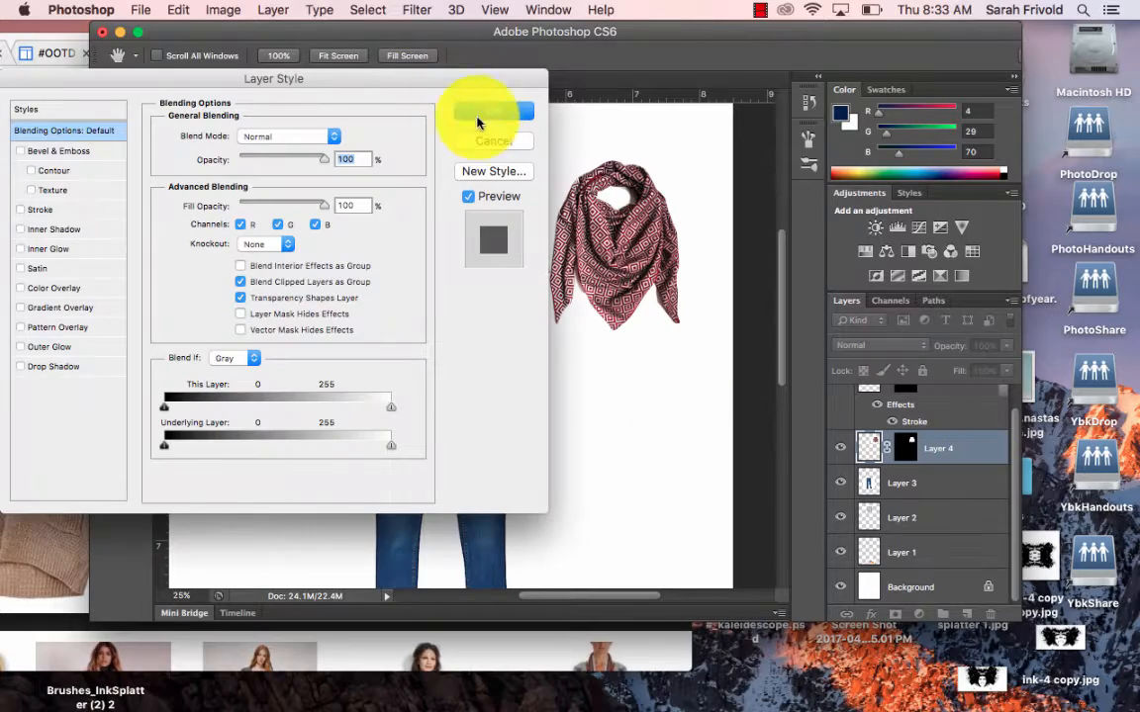
pyautogui.press('Return')
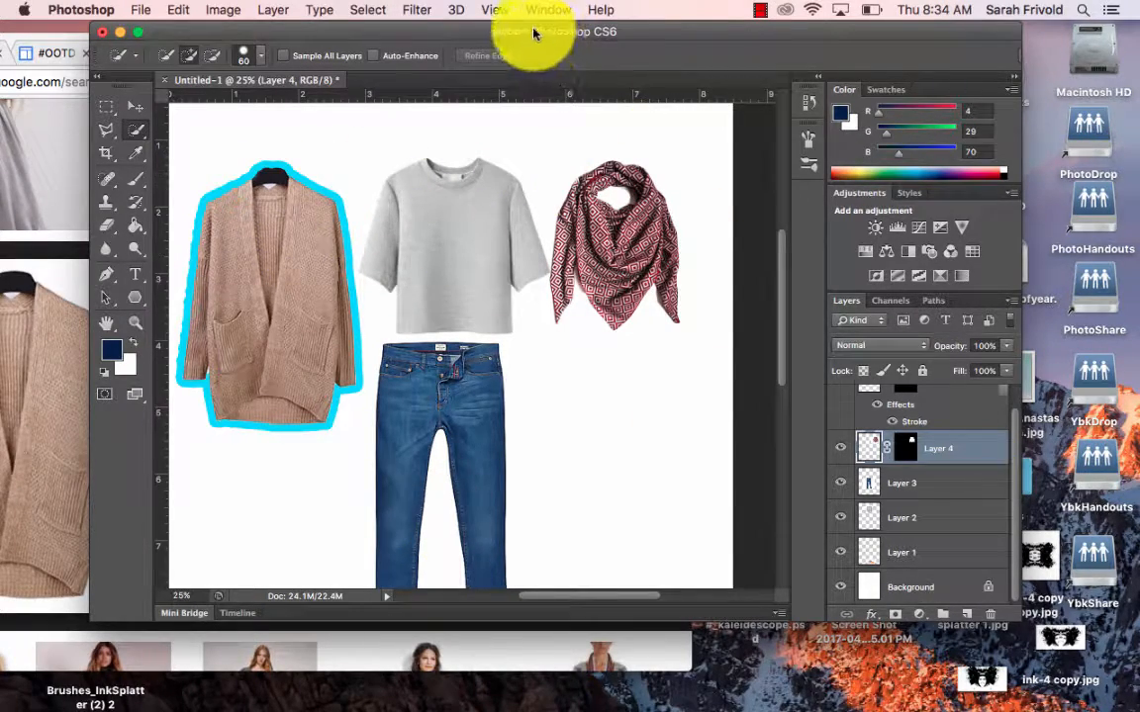
pyautogui.moveTo(554, 31); pyautogui.dragTo(577, 31)
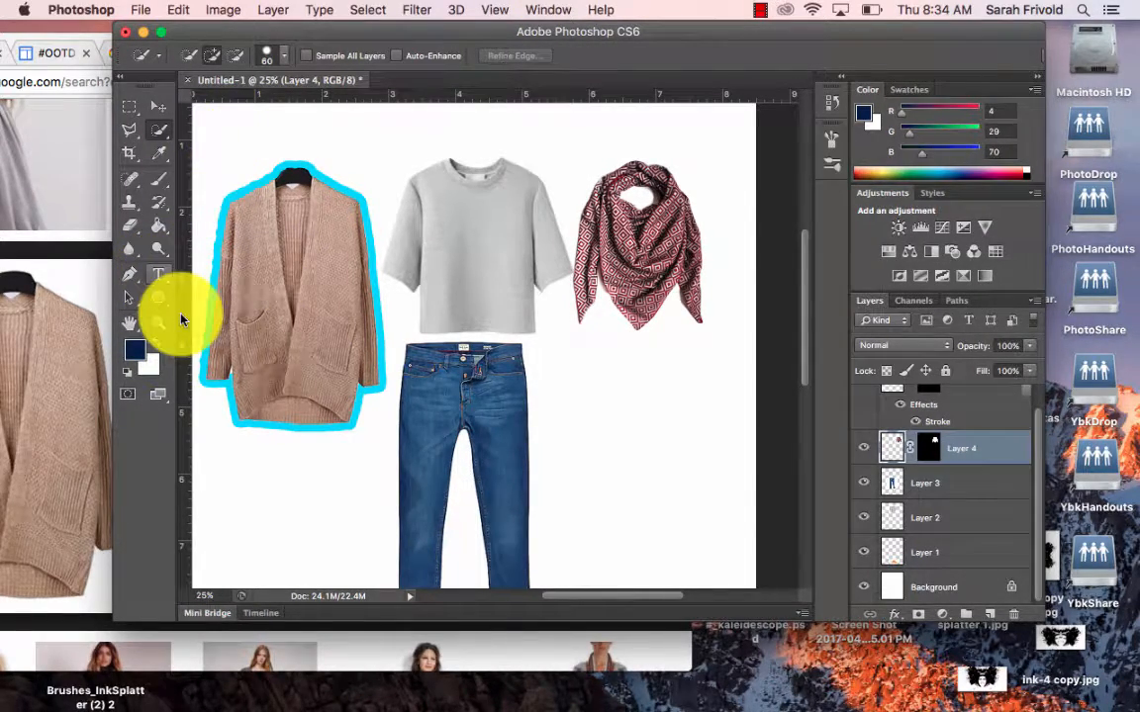
# Create a text box above the cardigan with the FISH&CHIPS font and text color #0060ff.
pyautogui.press('t')
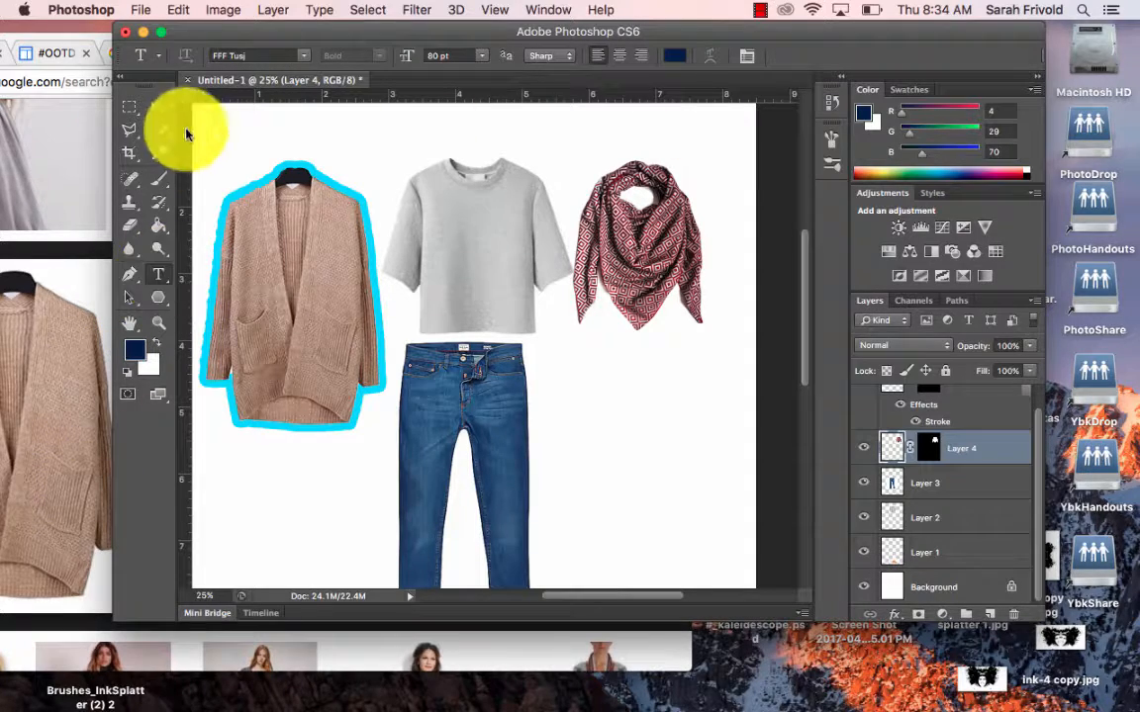
pyautogui.moveTo(212, 122); pyautogui.dragTo(396, 156)
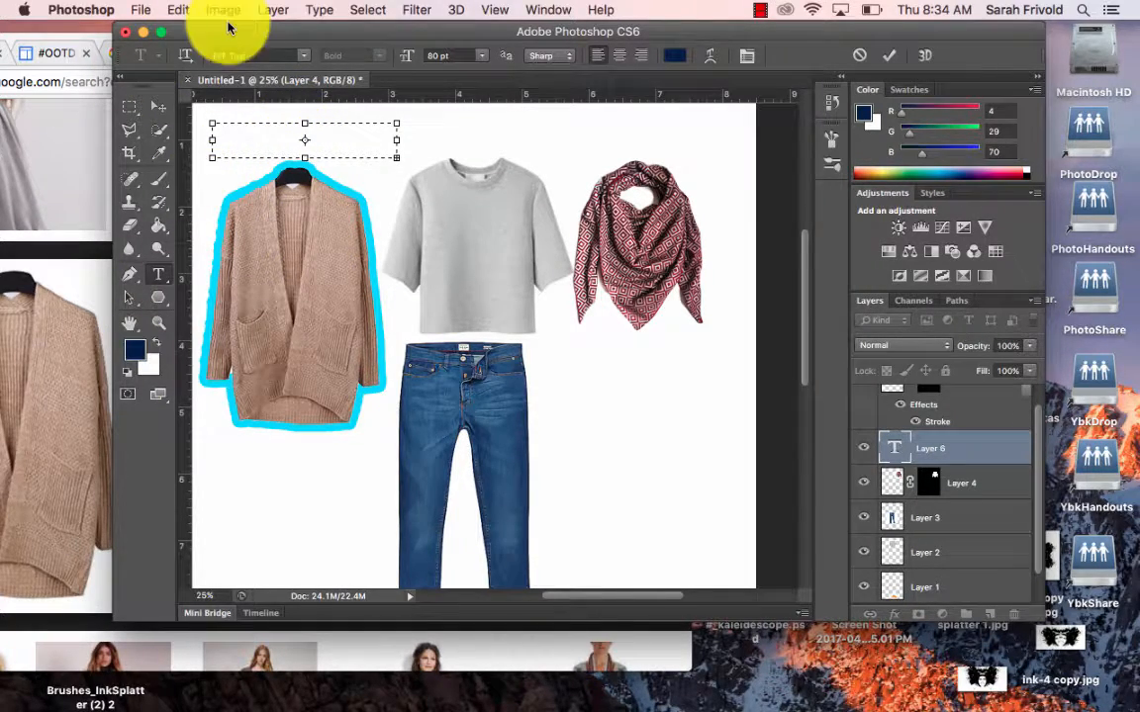
pyautogui.click(303, 55)
pyautogui.click(302, 67)
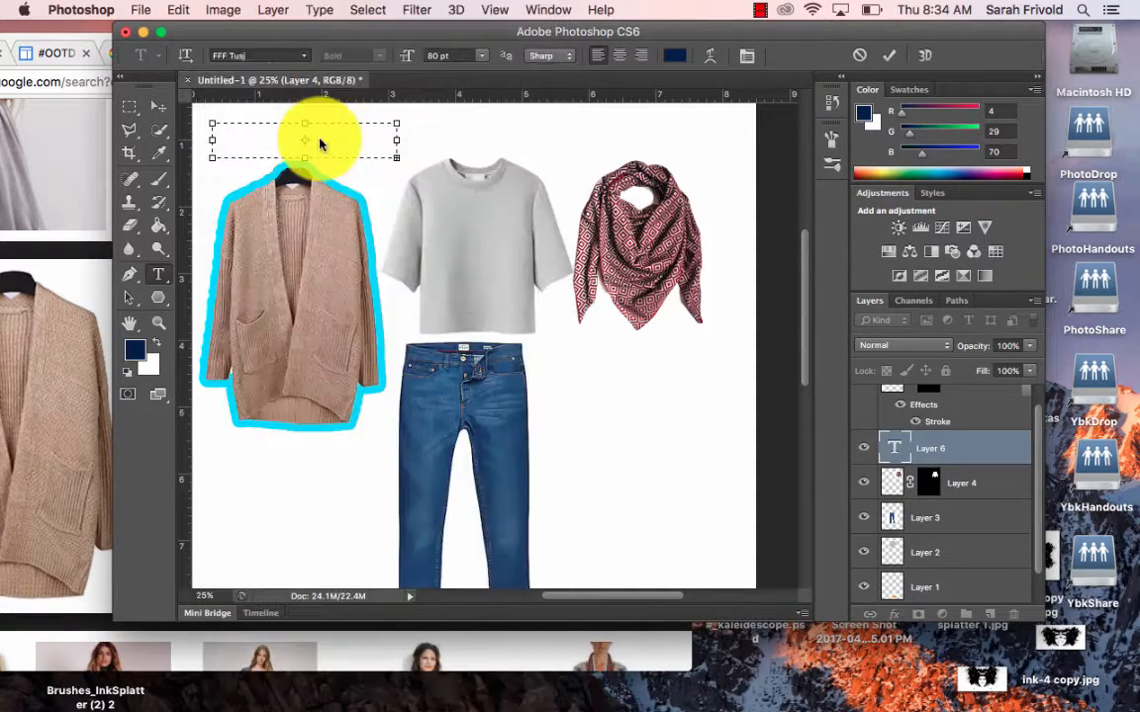
pyautogui.click(673, 55)
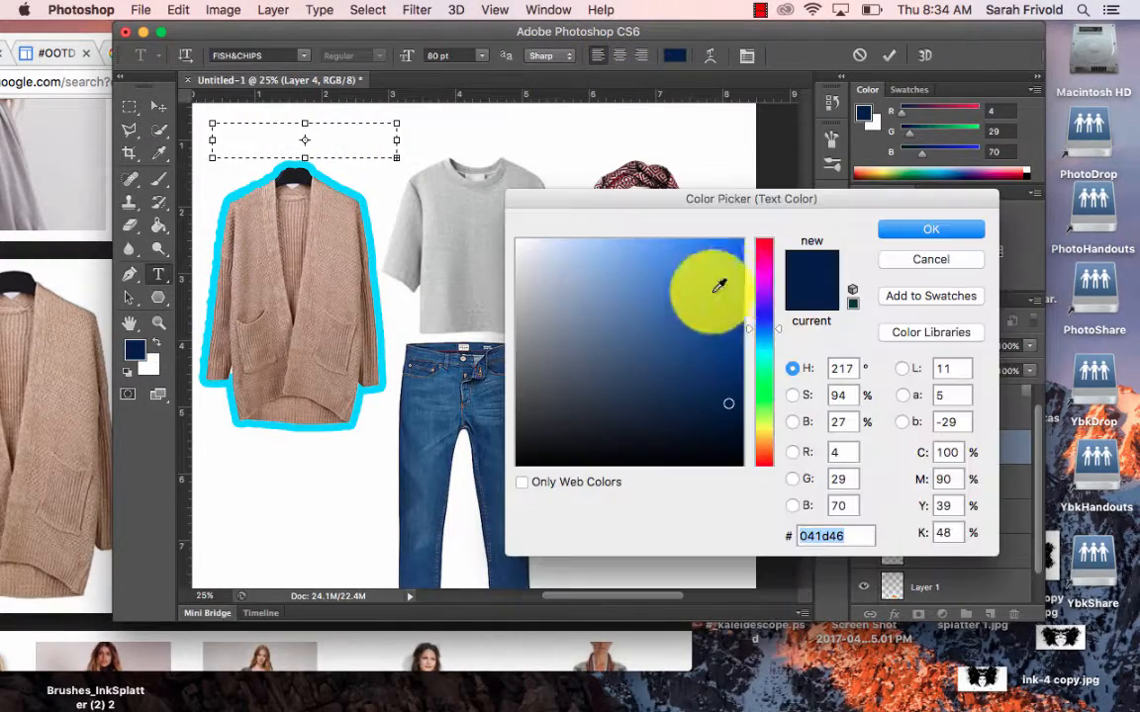
pyautogui.click(741, 239)
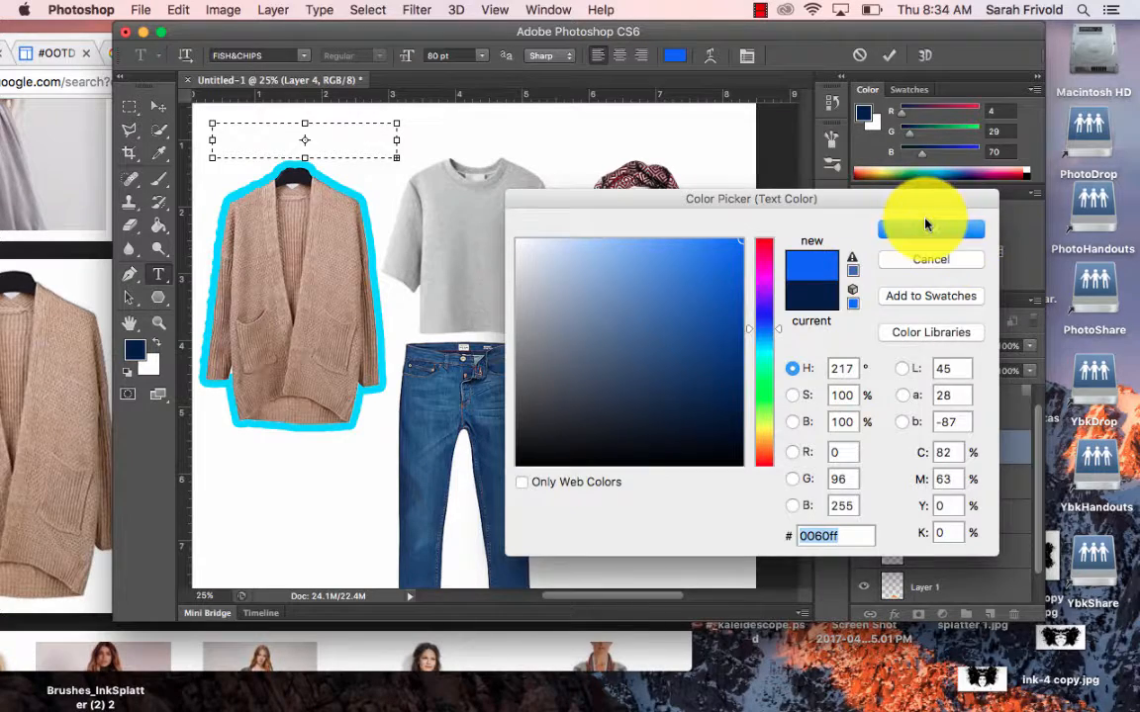
pyautogui.click(940, 241)
# Set the text size to 24 pt and enter the title "Casual Outfit" above the cardigan.
pyautogui.click(482, 57)
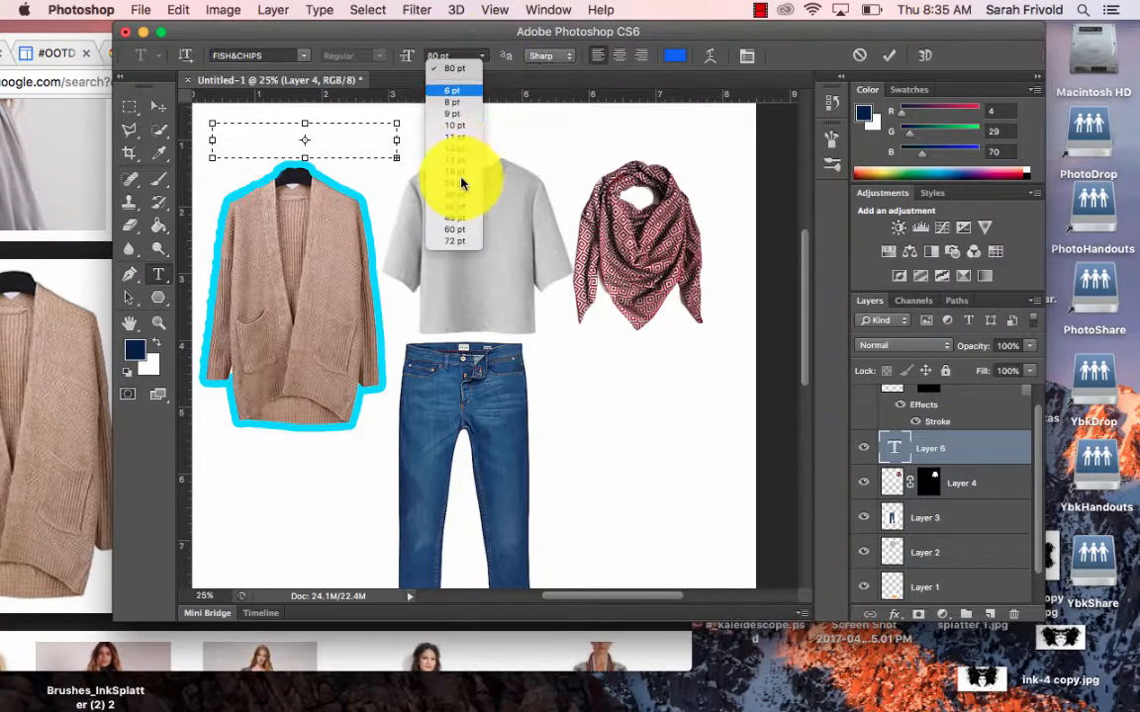
pyautogui.click(463, 184)
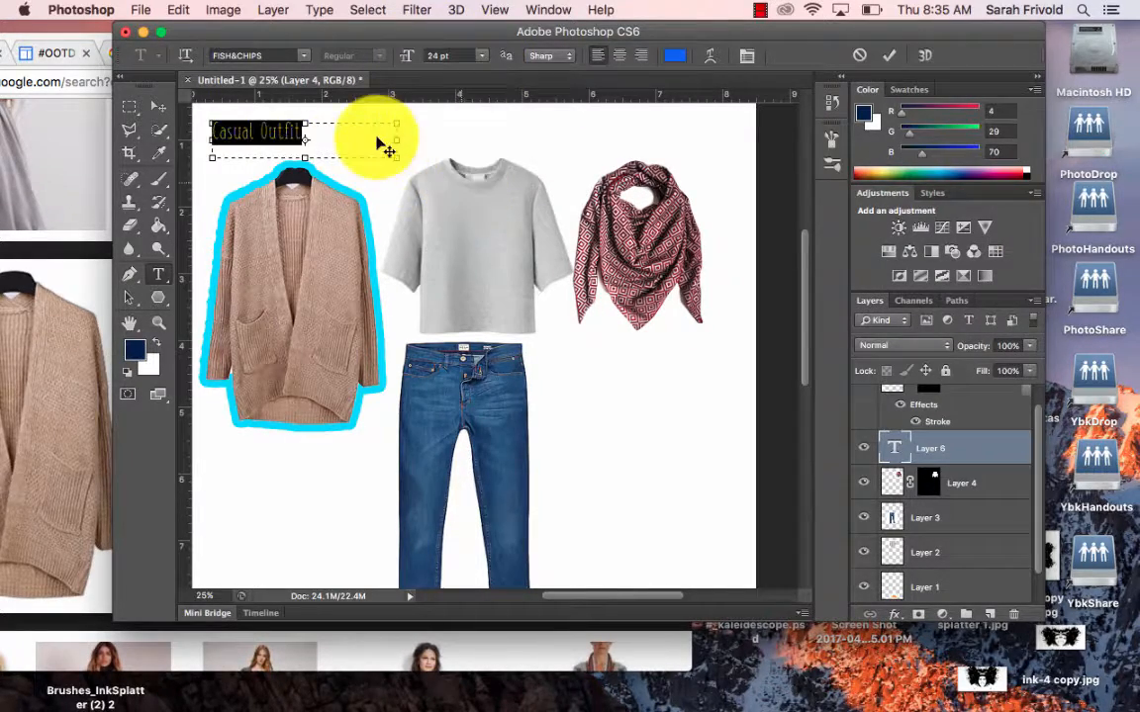
pyautogui.click(156, 104)
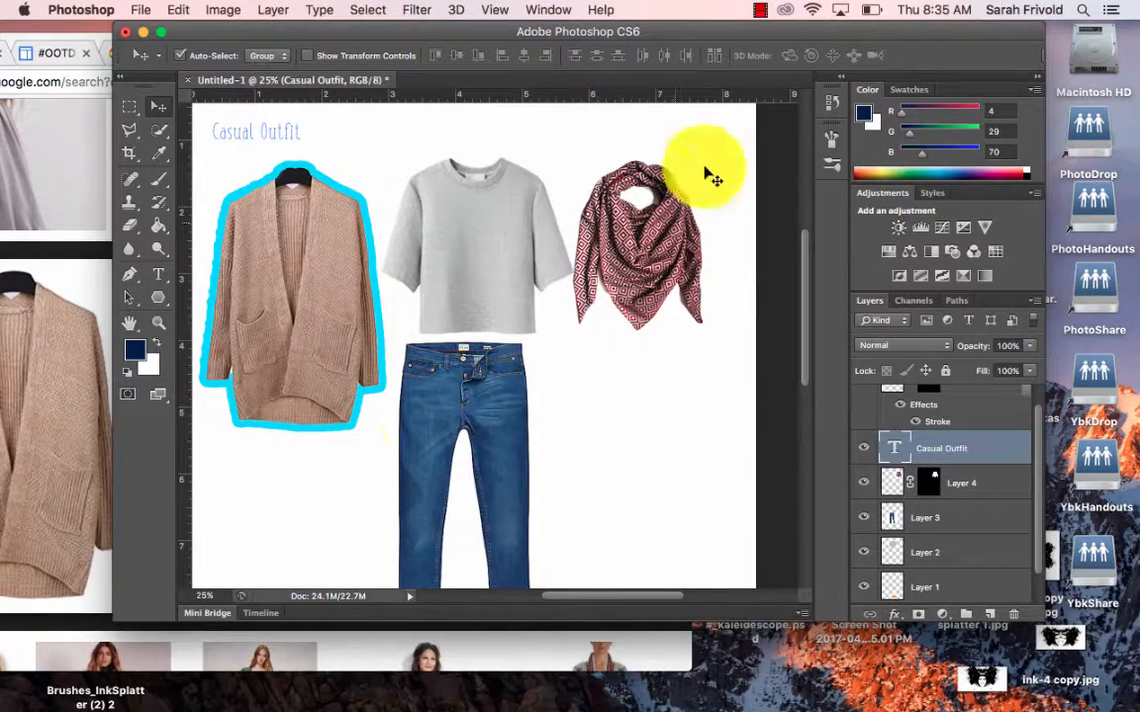
pyautogui.scroll(-10, 581, 311)
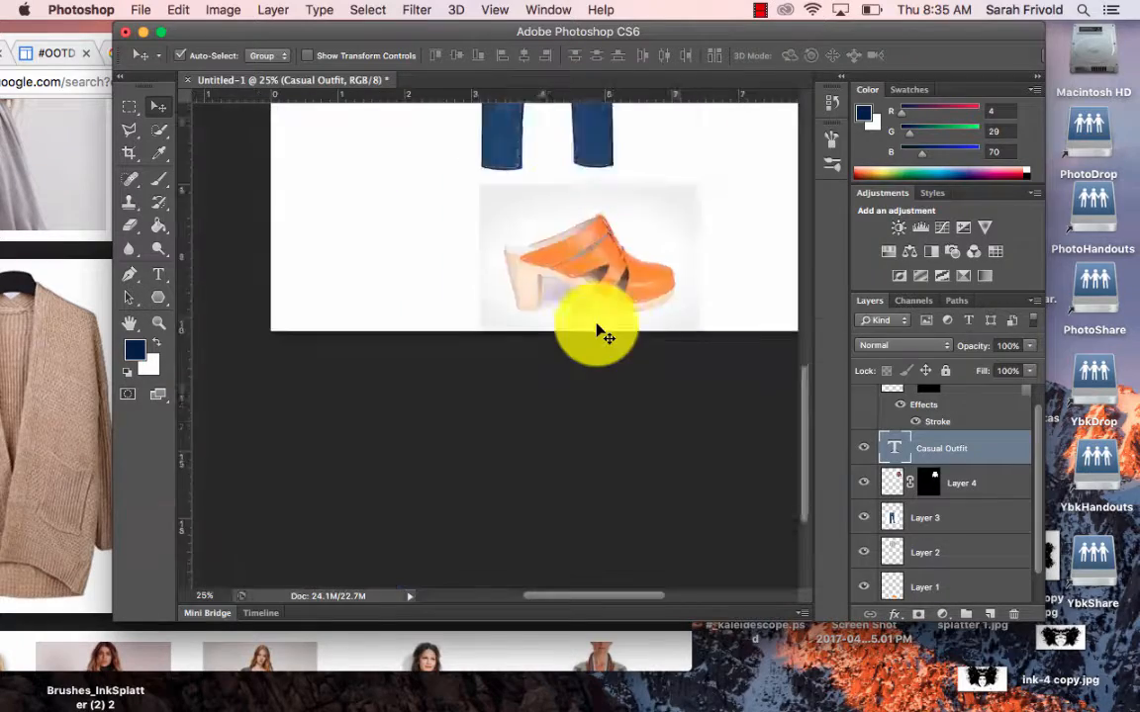
pyautogui.scroll(6, 593, 321)
pyautogui.hscroll(-3, 594, 322)
pyautogui.scroll(5, 602, 334)
pyautogui.hscroll(3, 601, 331)
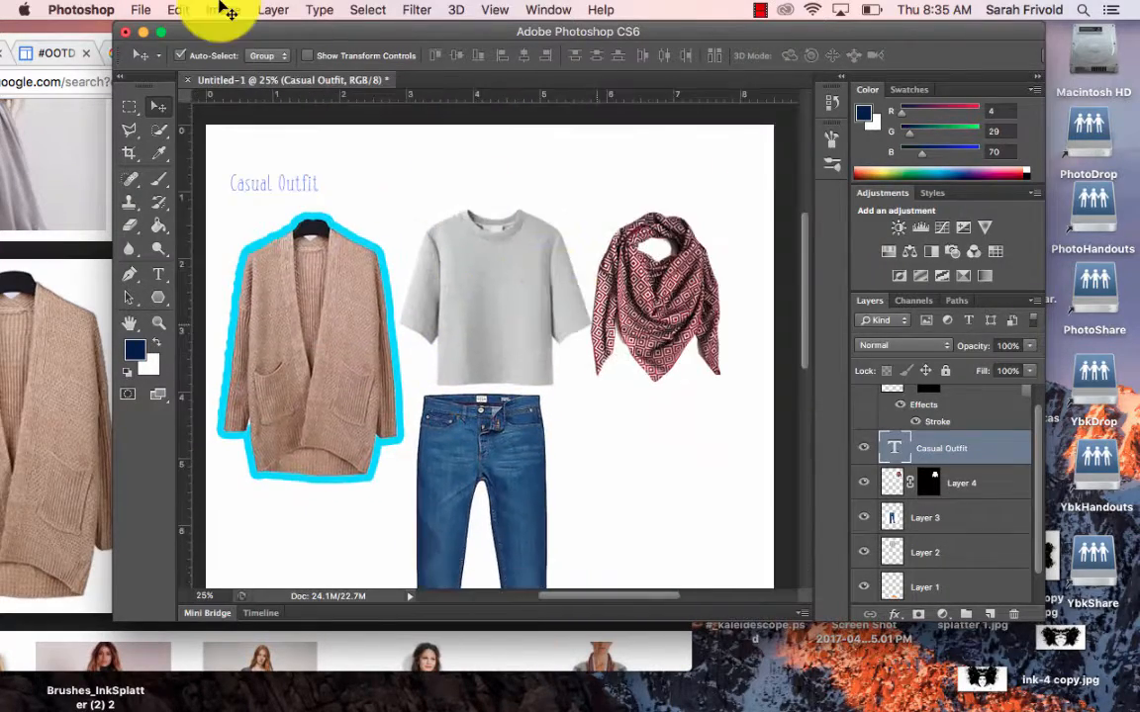
# Save a JPEG copy of the collage to the Desktop as "First name #ootd1.jpg" with maximum quality 12 and Baseline ("Standard") format.
pyautogui.click(146, 9)
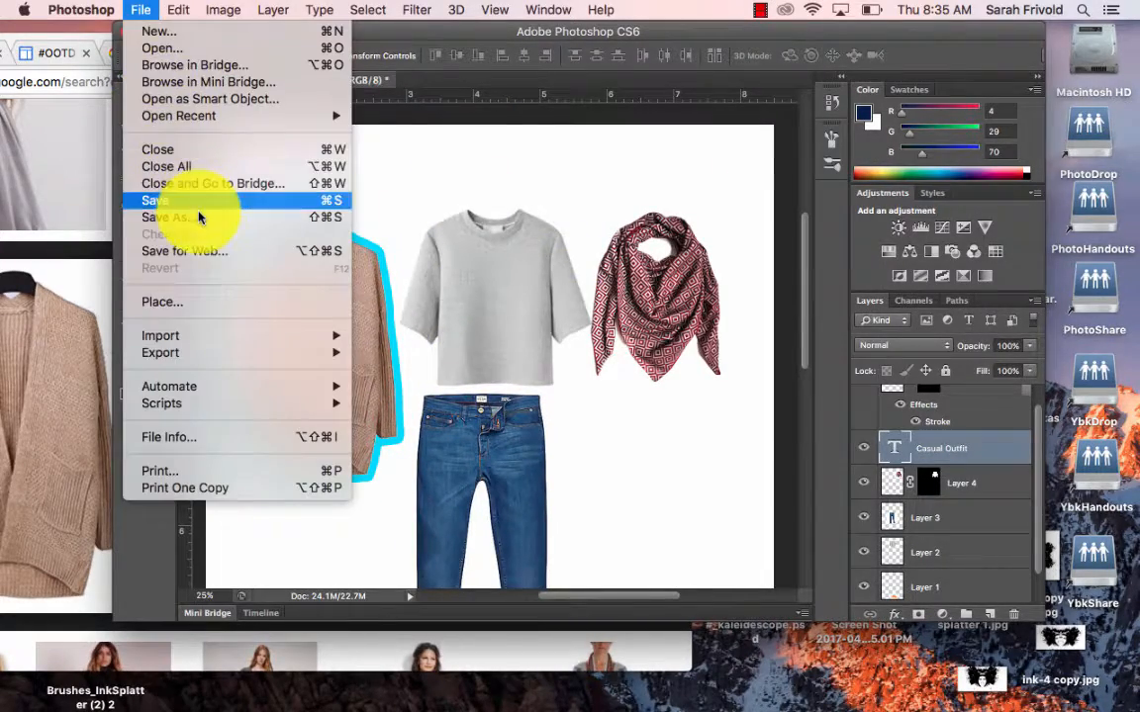
pyautogui.click(199, 216)
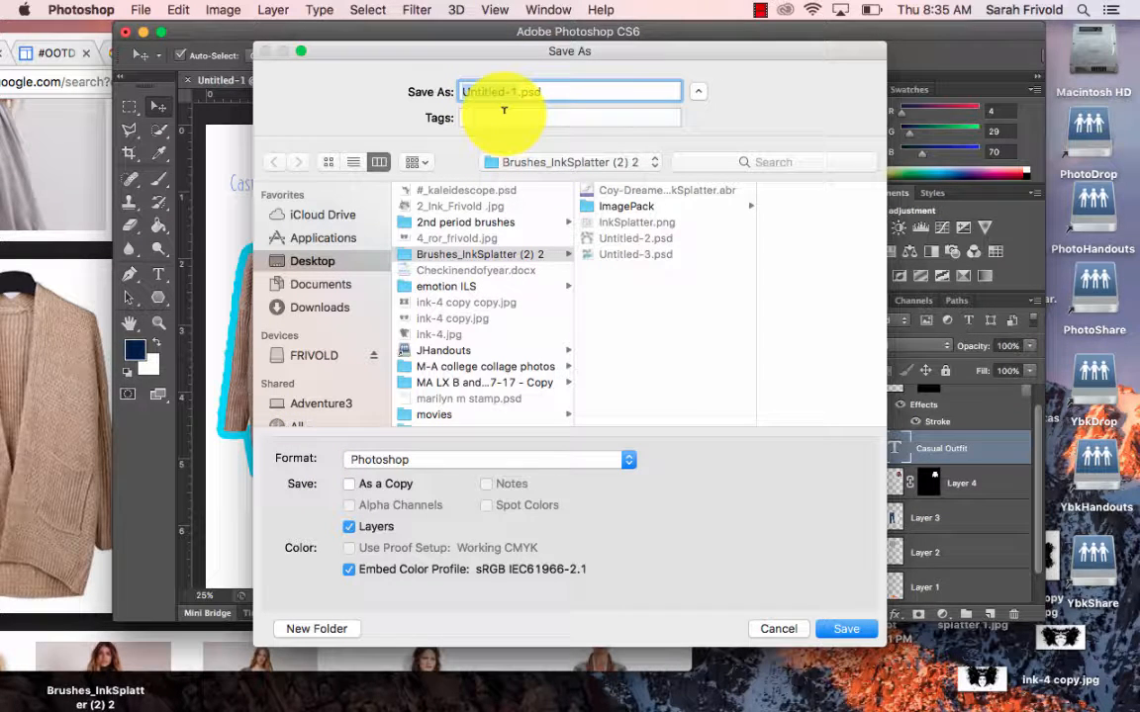
pyautogui.write('F')
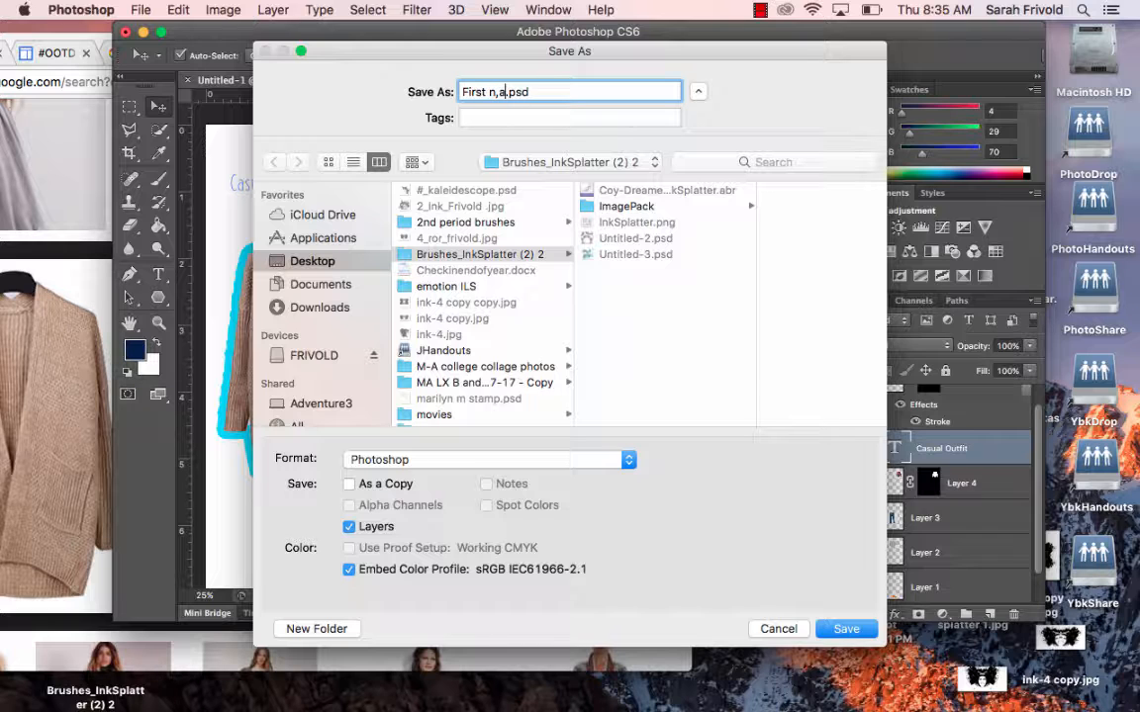
pyautogui.write('irst name #ootd1')
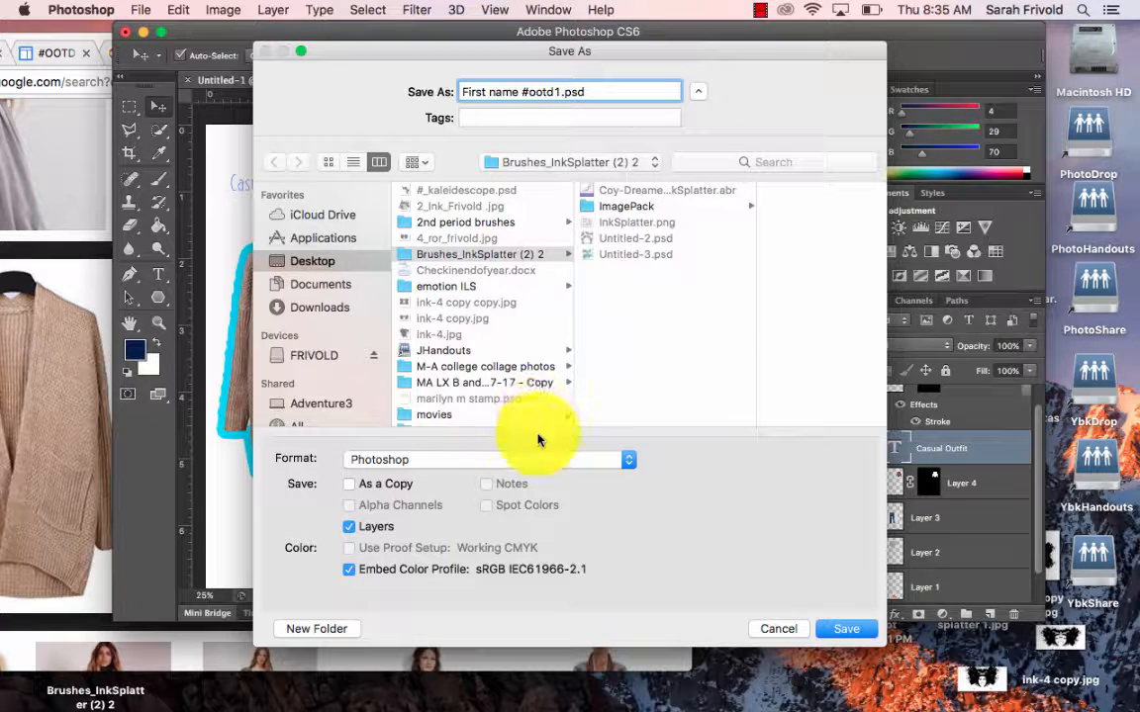
pyautogui.click(417, 461)
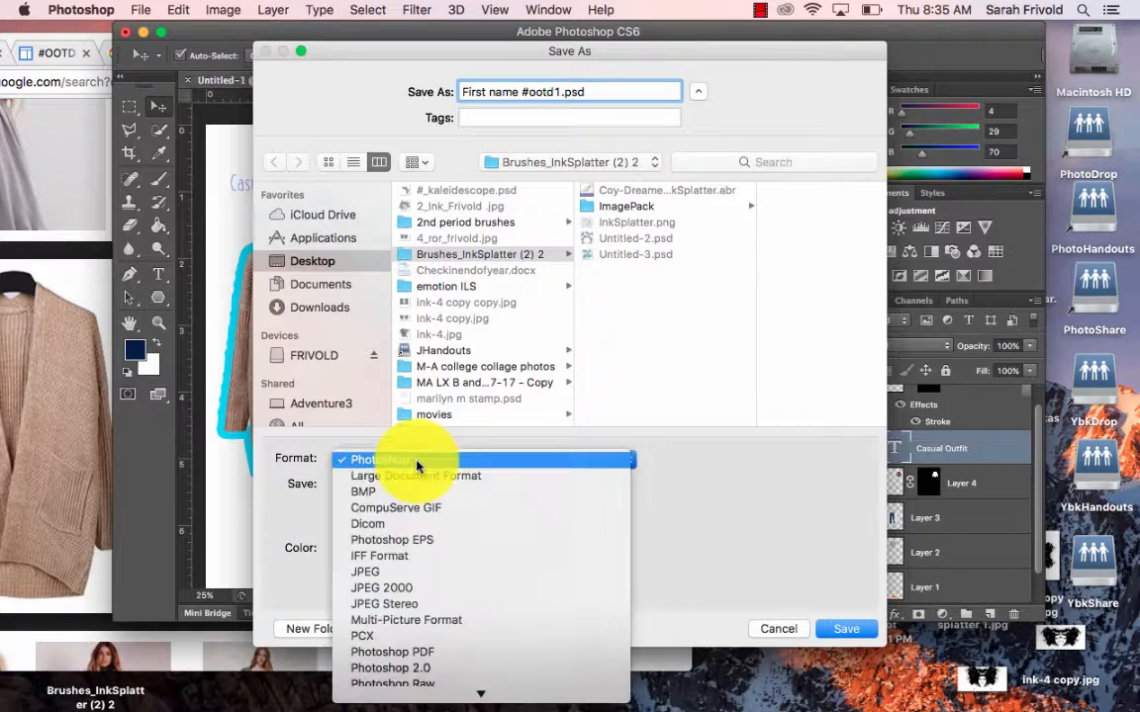
pyautogui.click(423, 574)
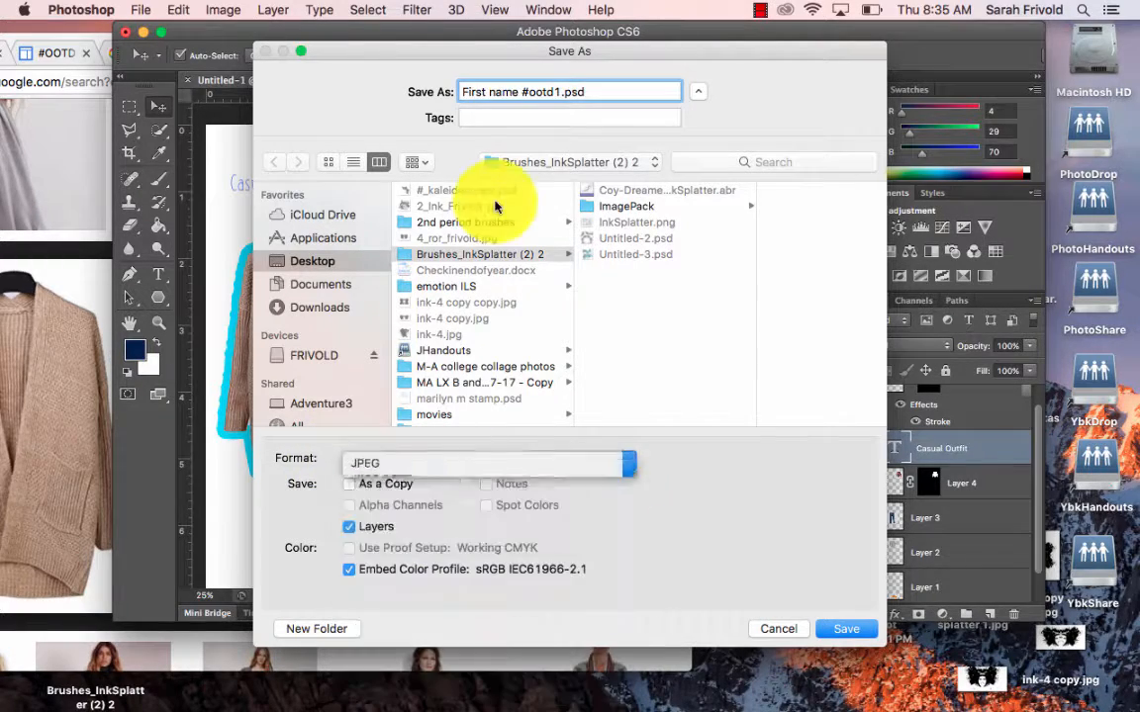
pyautogui.click(317, 264)
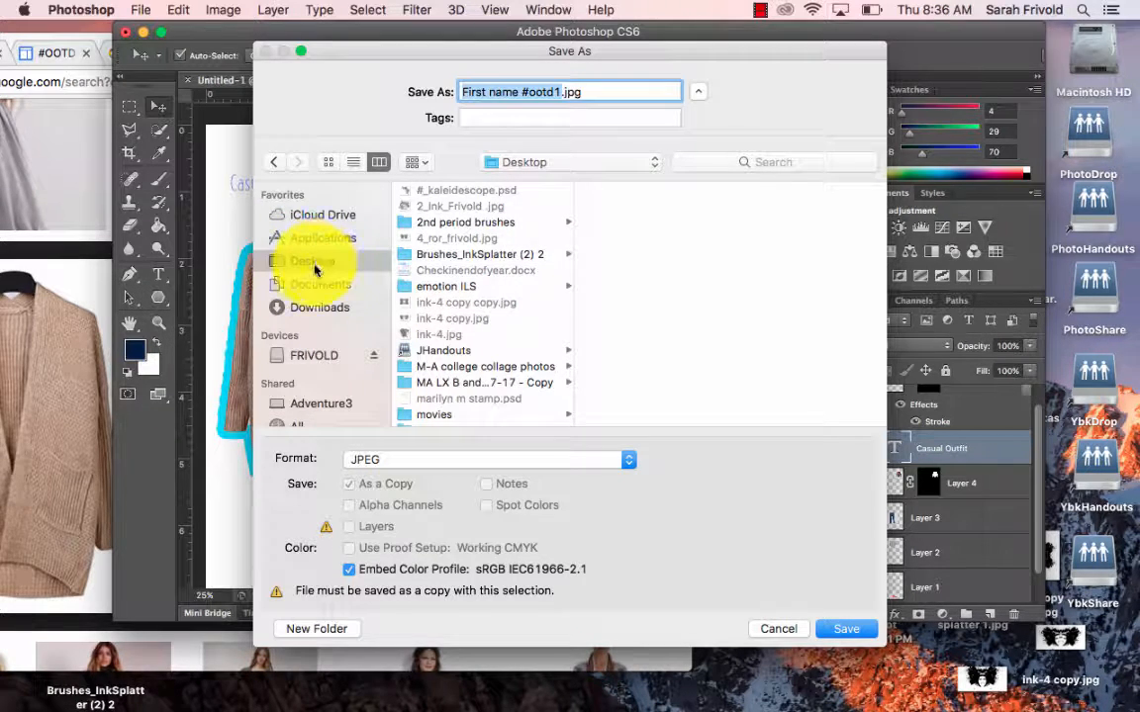
pyautogui.click(842, 631)
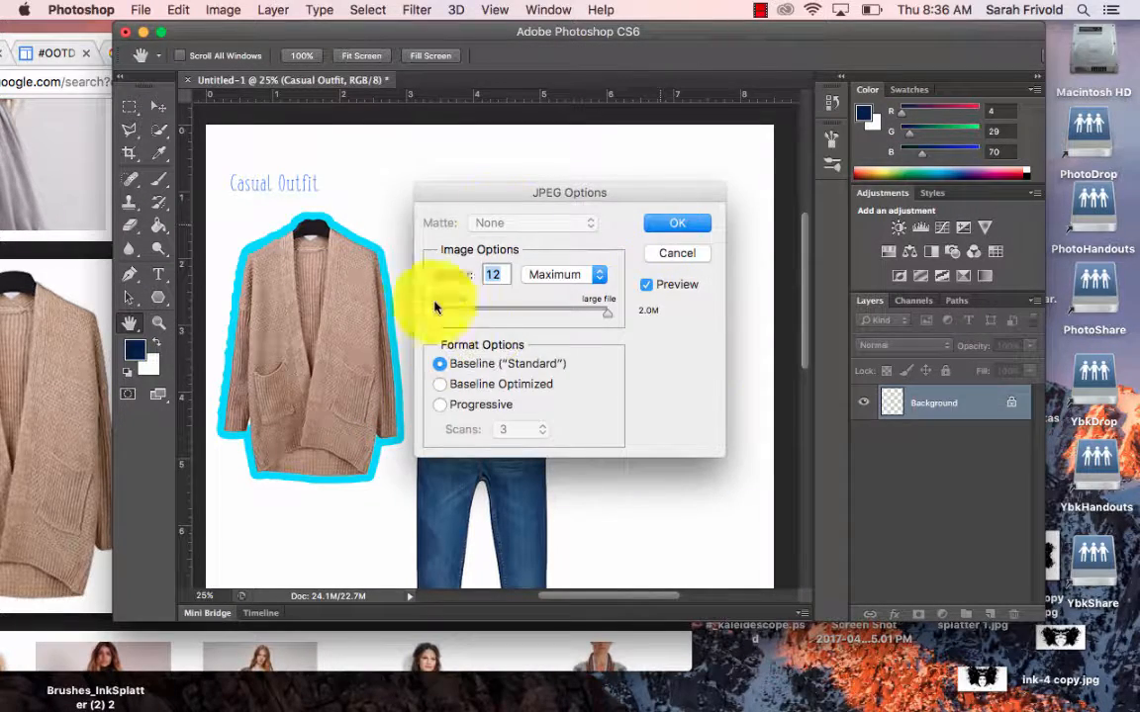
pyautogui.press('Return')
pyautogui.moveTo(478, 30); pyautogui.dragTo(435, 6)
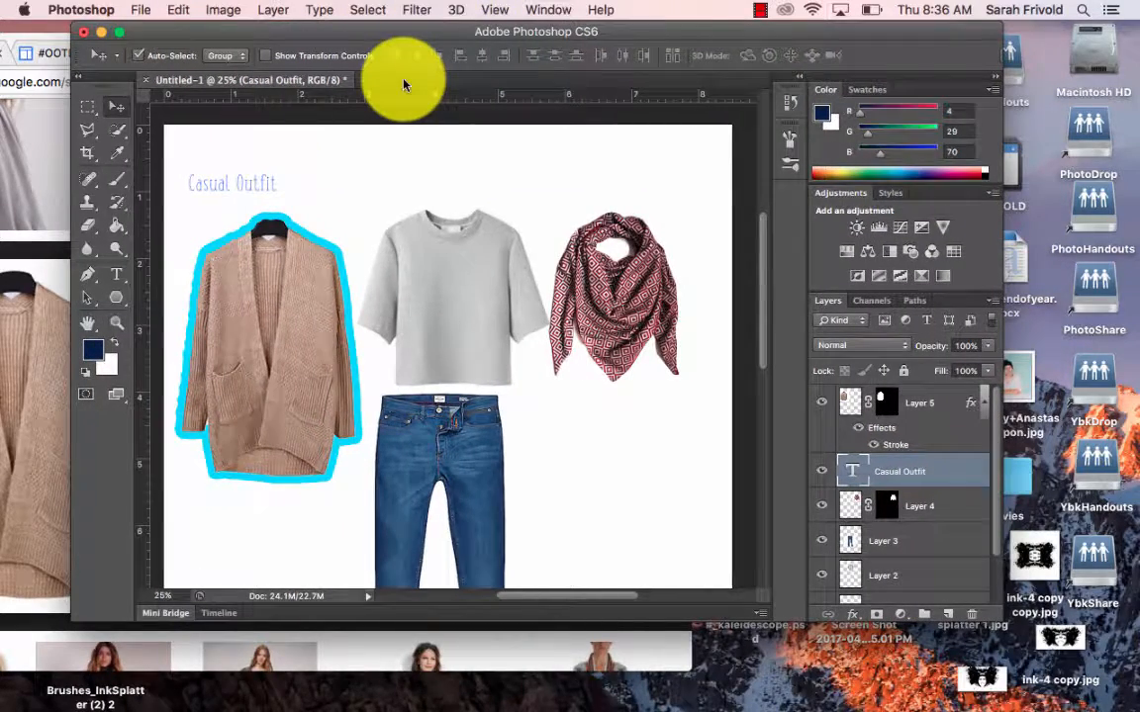